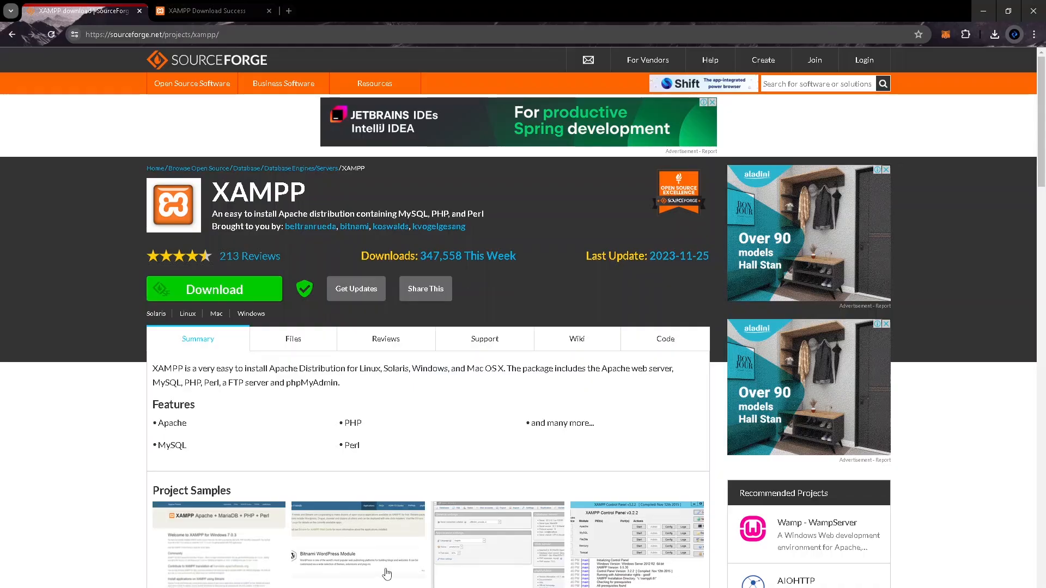
- Search the web for "wordpress download" in a new tab and download WordPress 6.6.1 from the WordPress.org download page
left_click(291, 11)
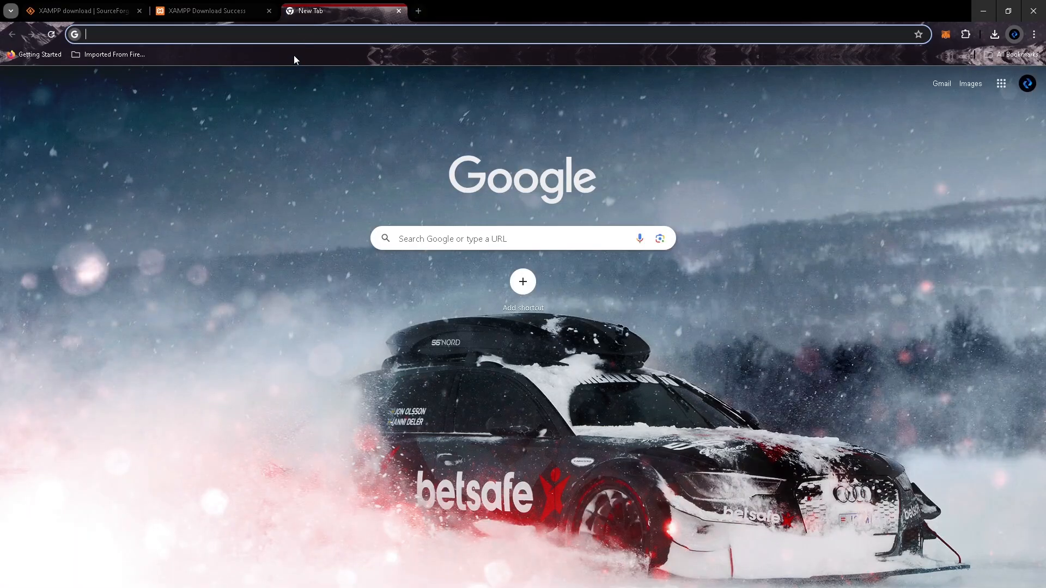
type("wordpress download")
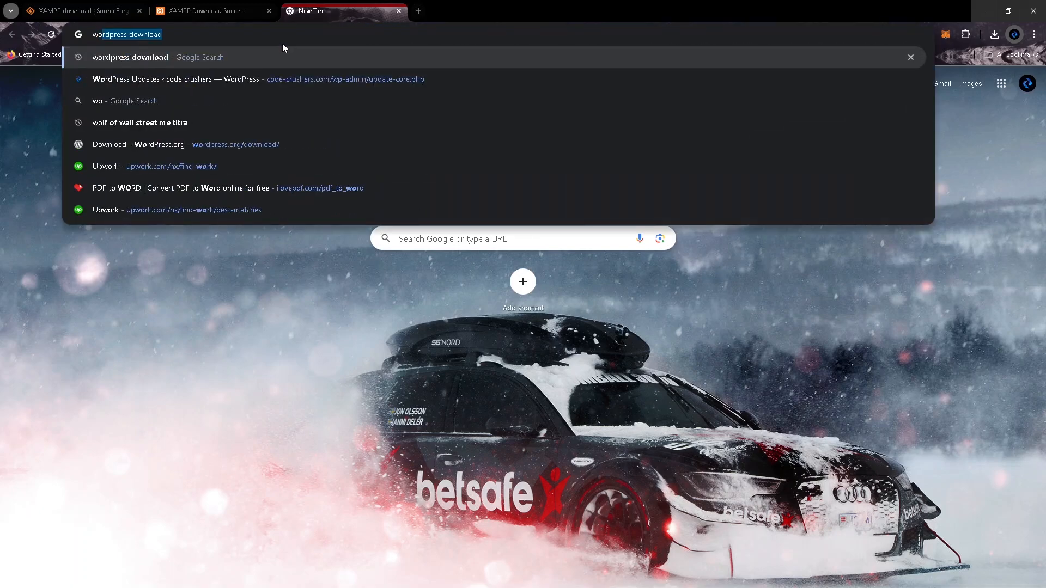
key("Return")
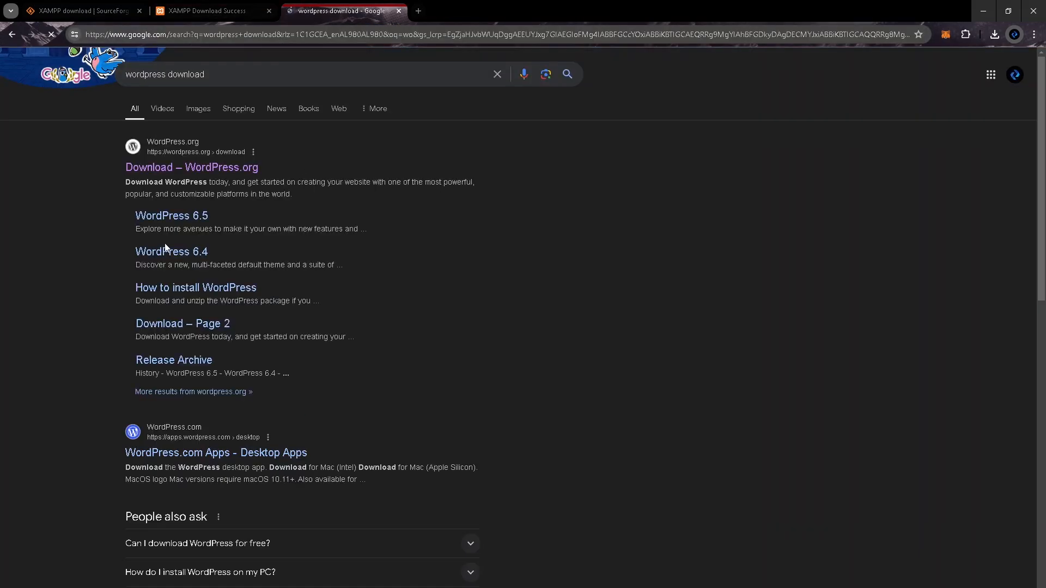
left_click(252, 171)
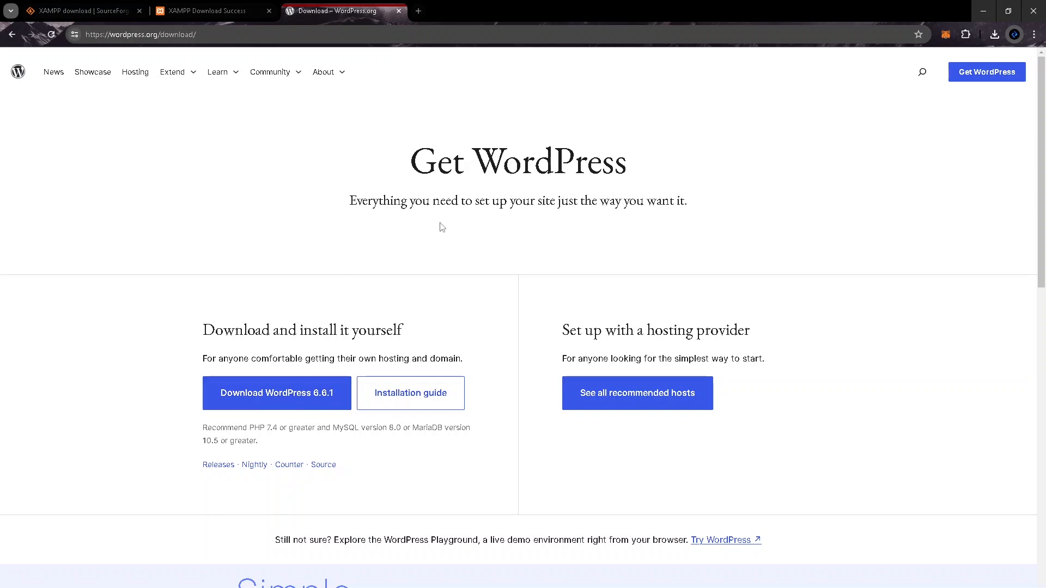
left_click(313, 395)
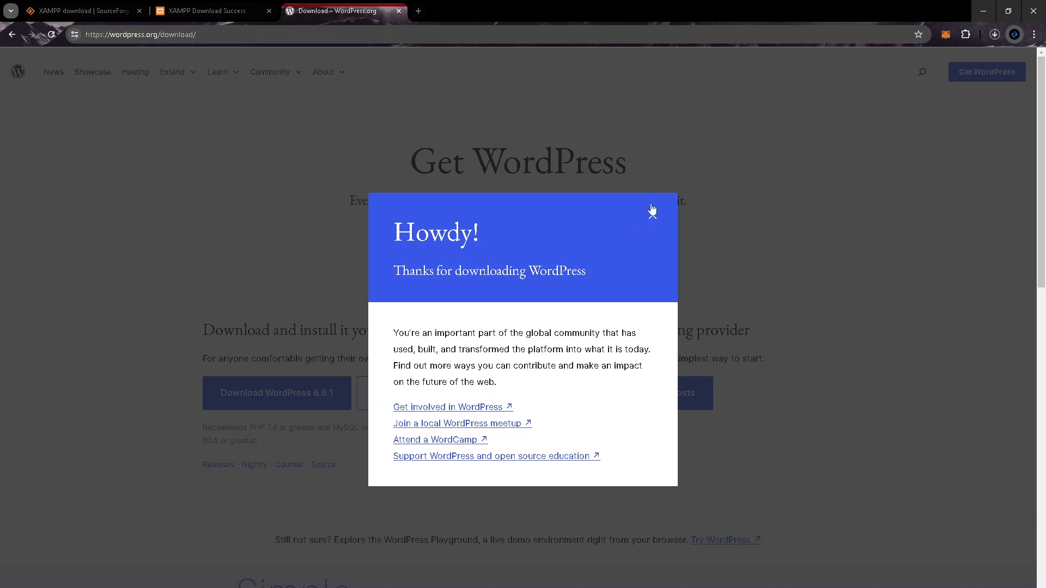
- Open the downloaded wordpress-6.6.1.zip archive and extract its wordpress folder
left_click(994, 34)
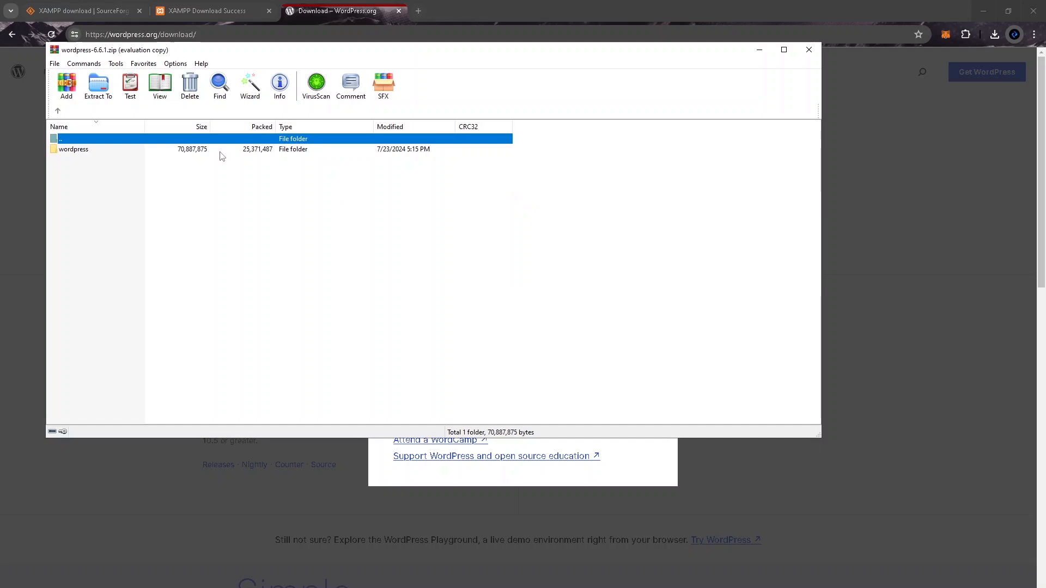
left_click(220, 152)
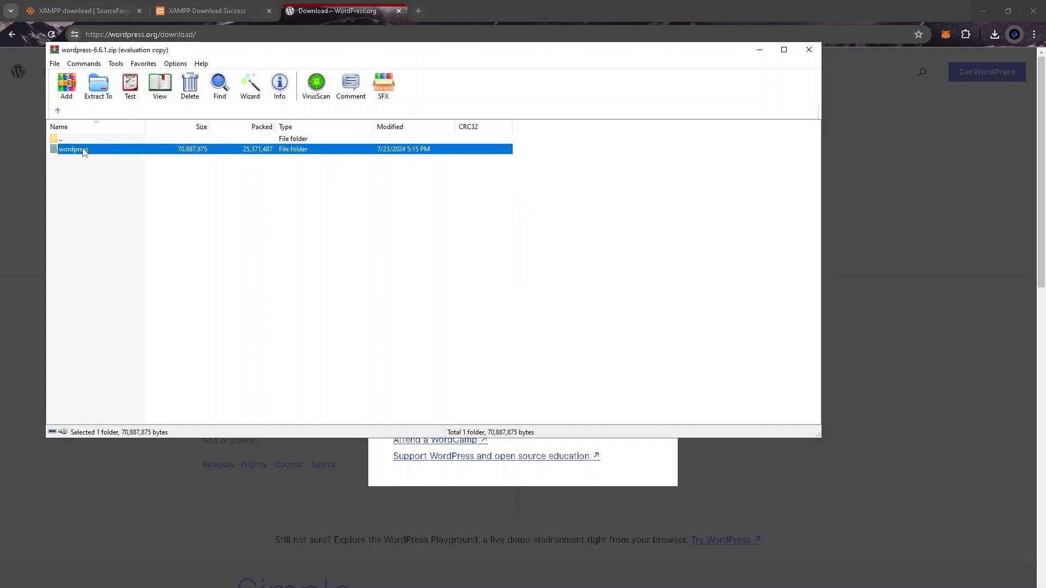
left_click(99, 92)
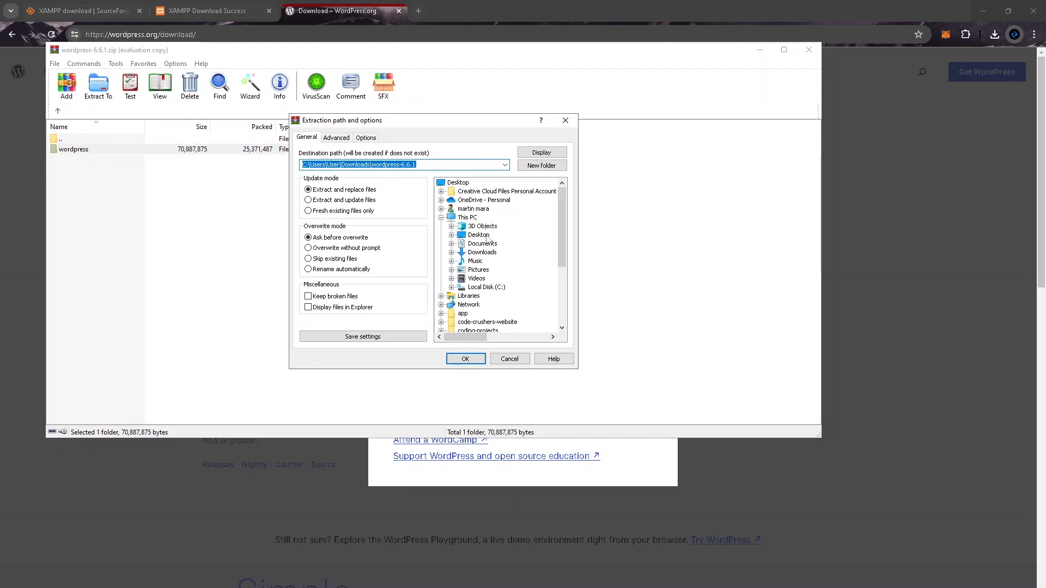
left_click(466, 359)
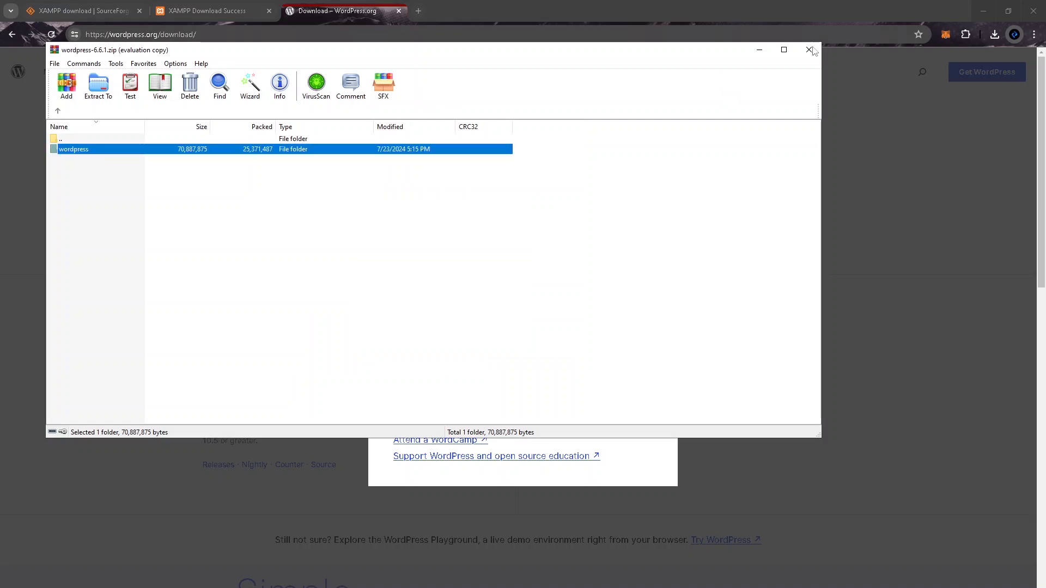
- Clear the open windows off the desktop and open the htdocs folder inside the desktop's xamp folder
left_click(756, 49)
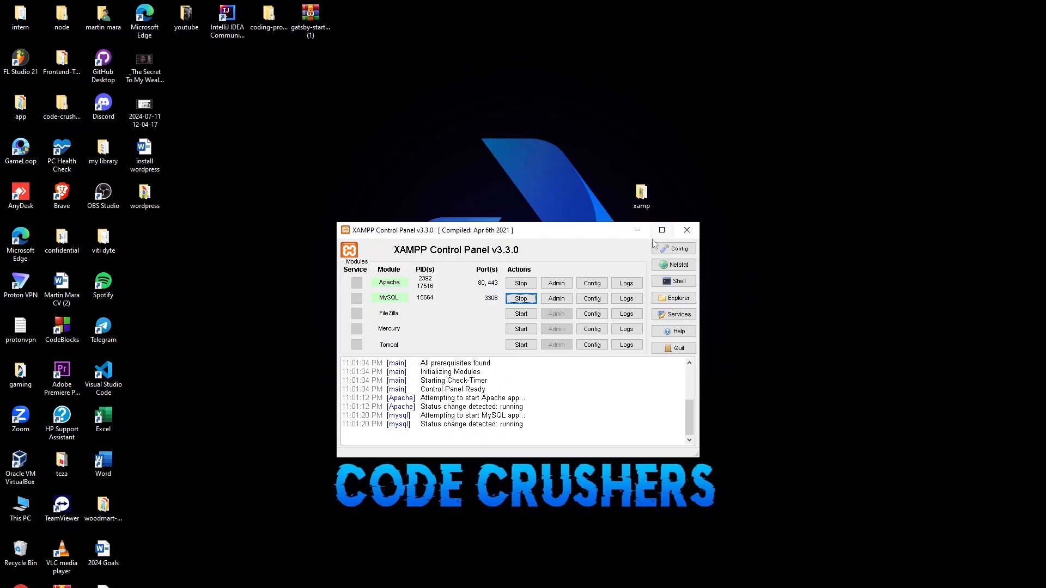
left_click(642, 231)
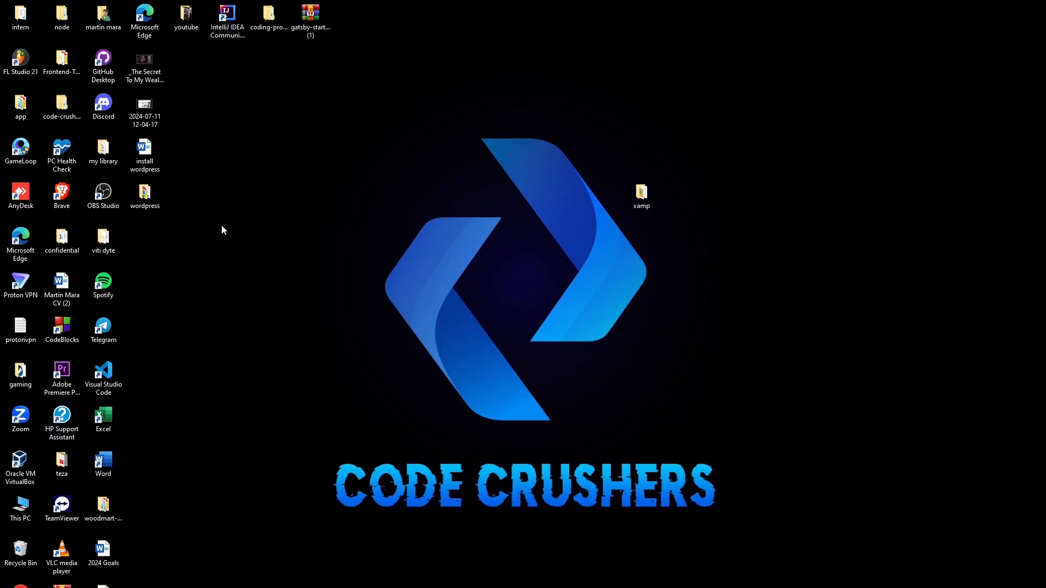
left_click(649, 208)
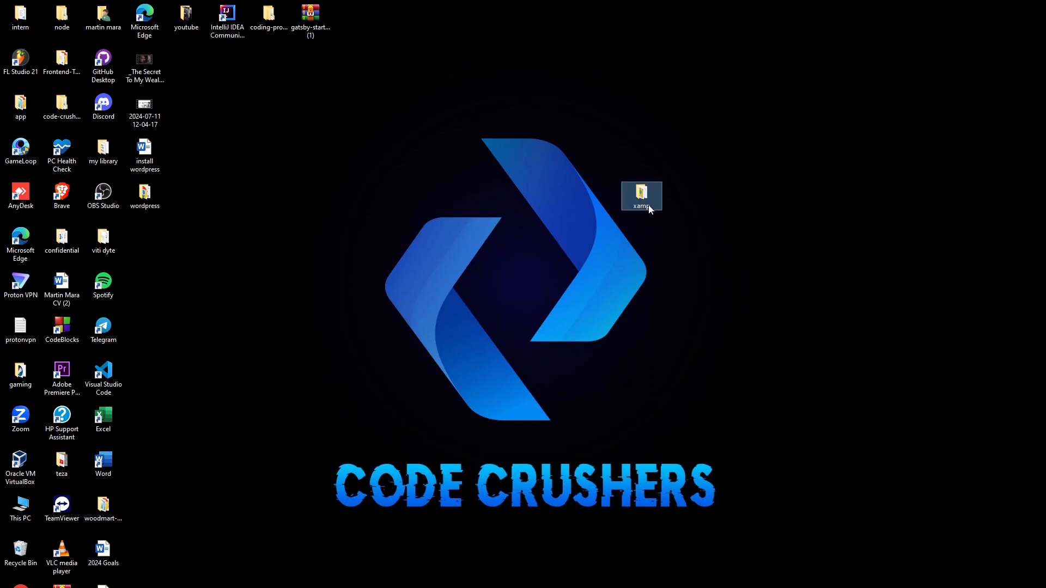
double_click(650, 209)
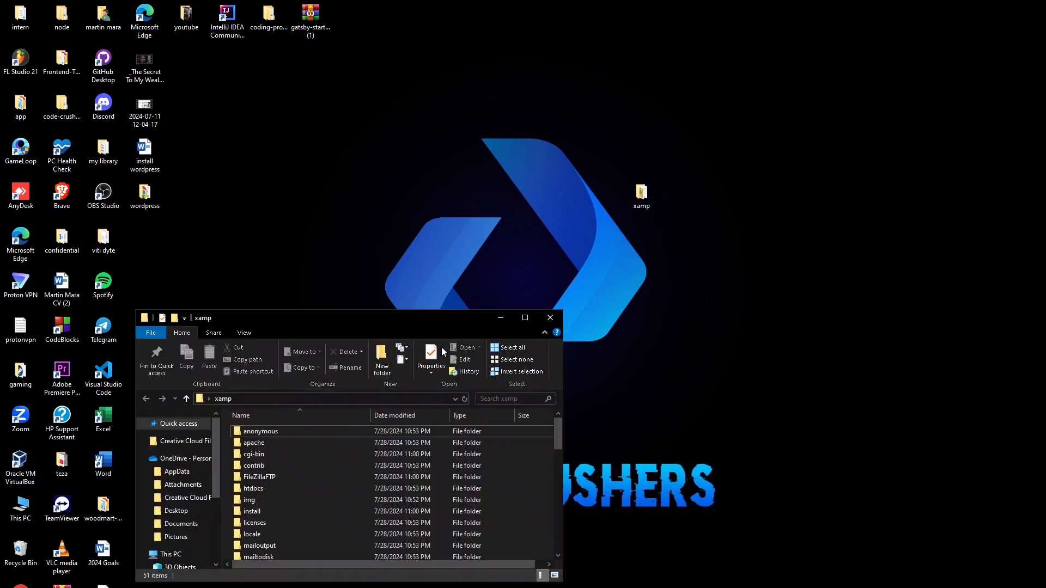
left_click(527, 318)
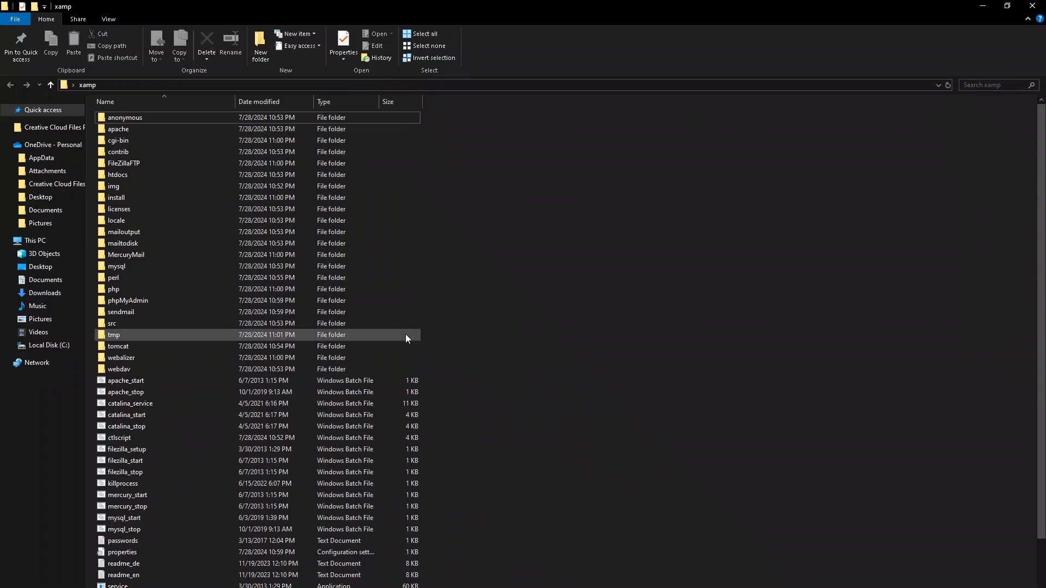
left_click(123, 175)
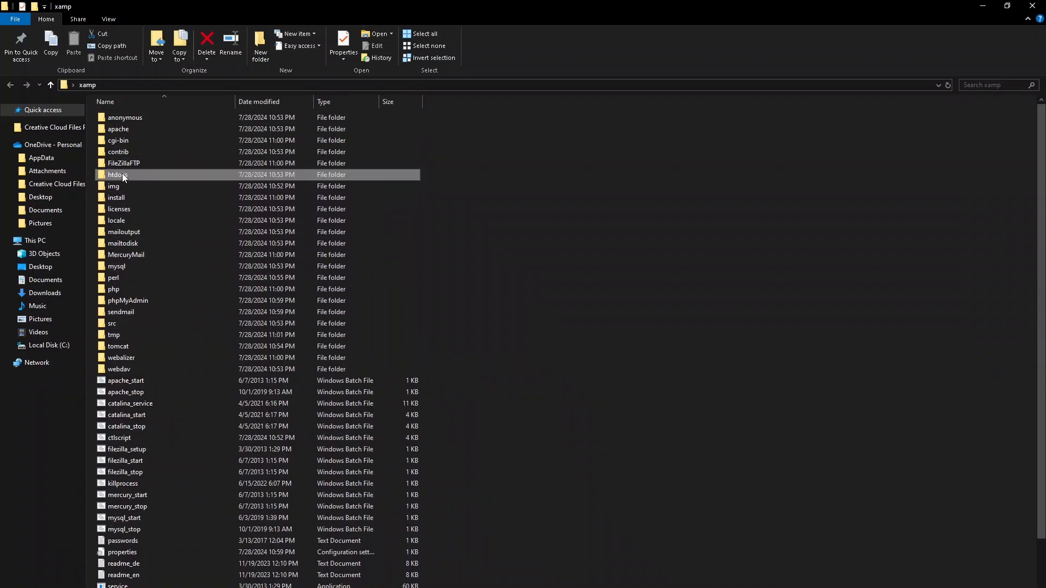
double_click(123, 175)
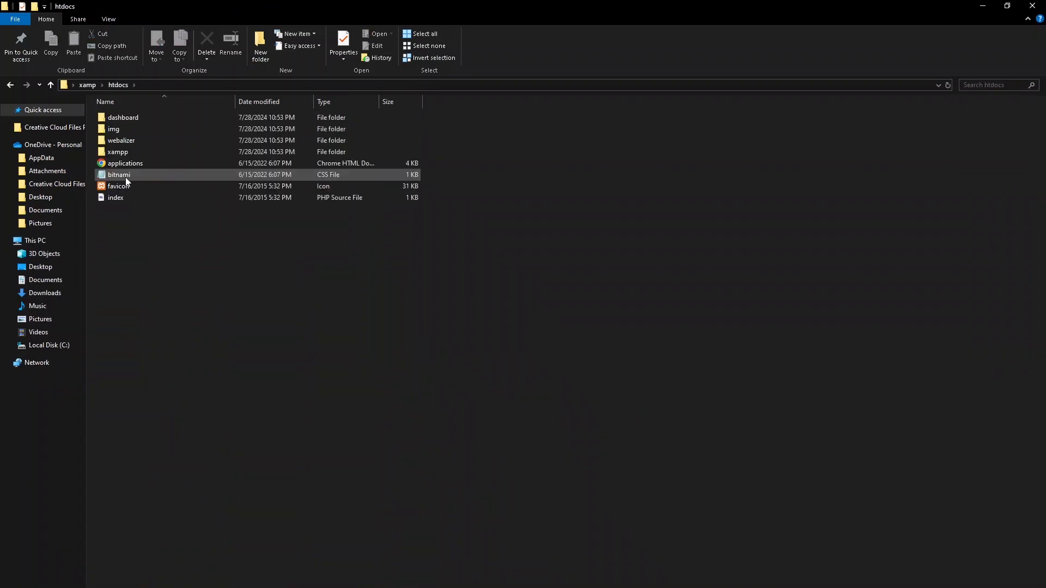
- Shrink and reposition the htdocs window so the desktop shows, and move the desktop's wordpress folder into htdocs
left_click(982, 6)
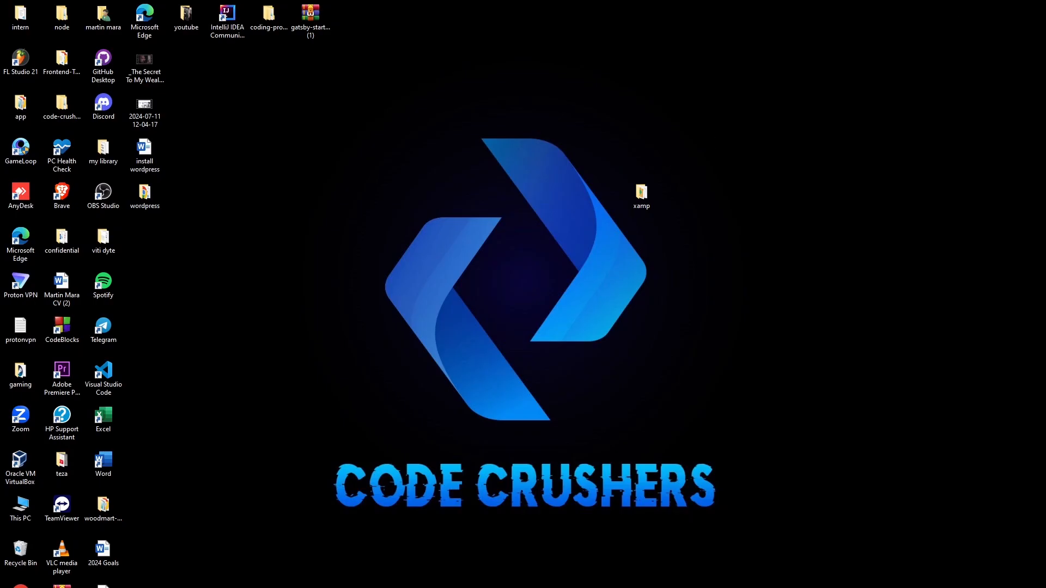
key("alt+Tab")
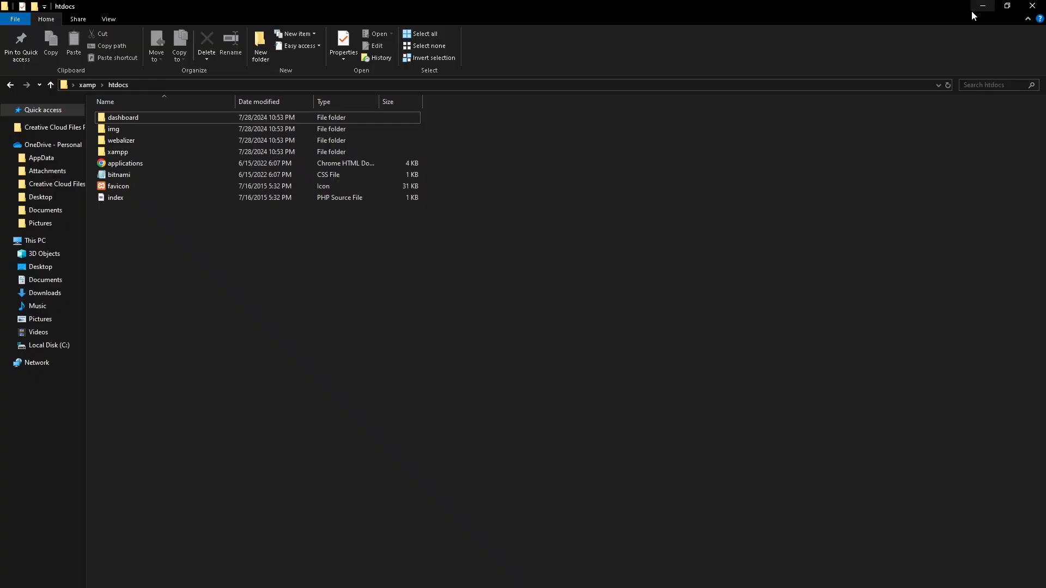
left_click(1008, 6)
left_click_drag(416, 306, 673, 262)
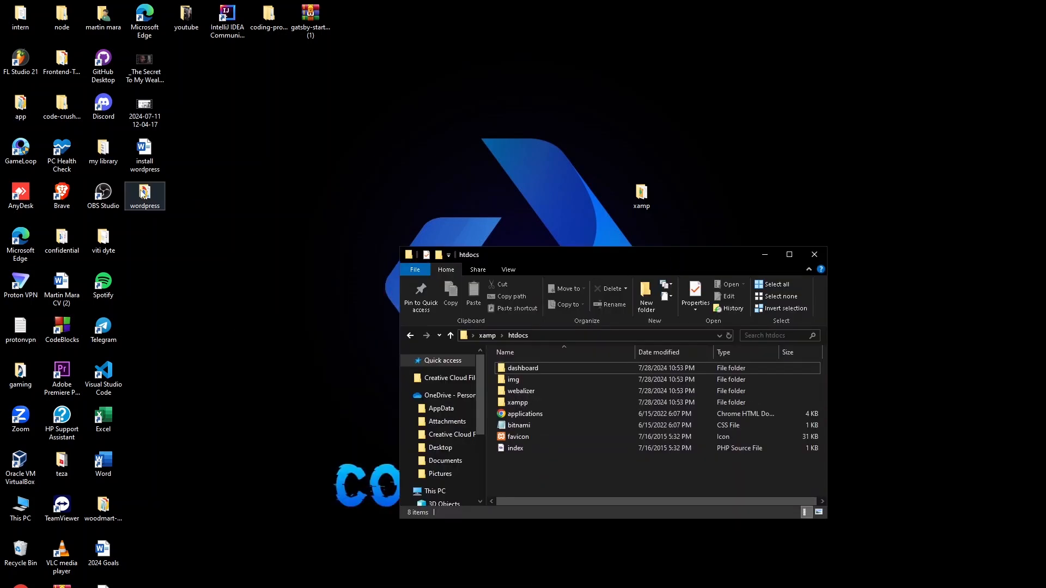
left_click_drag(142, 194, 537, 464)
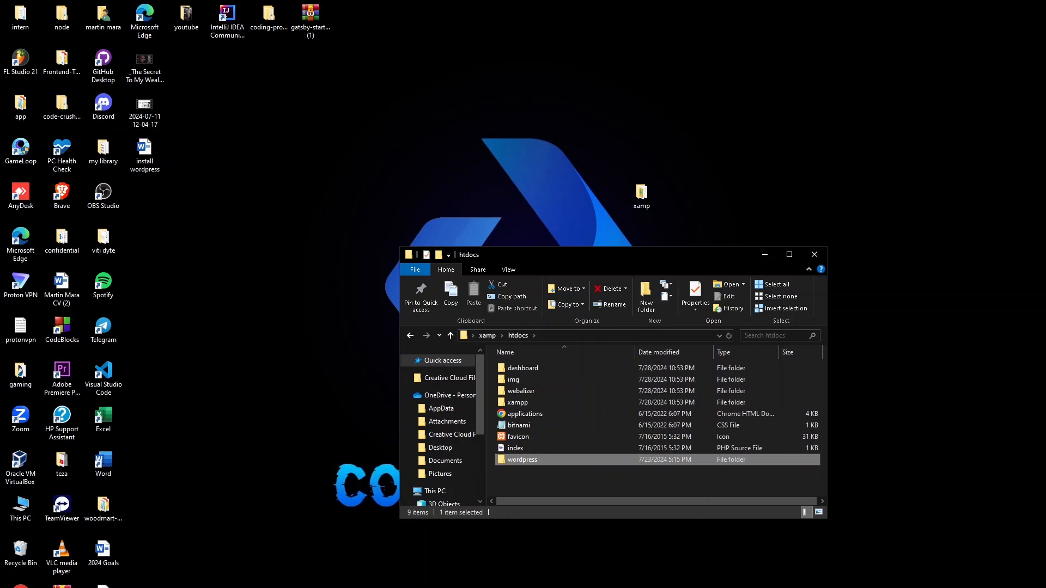
- Switch to the browser, open localhost/phpmyadmin in a new tab, and check the Apache and MySQL modules in the XAMPP Control Panel
key("alt+Tab")
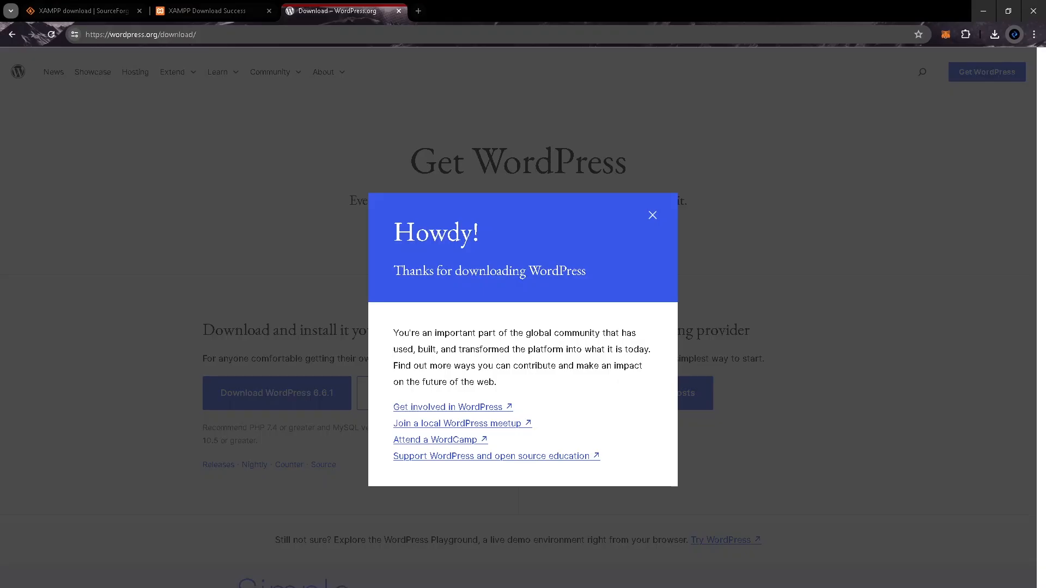
left_click(419, 11)
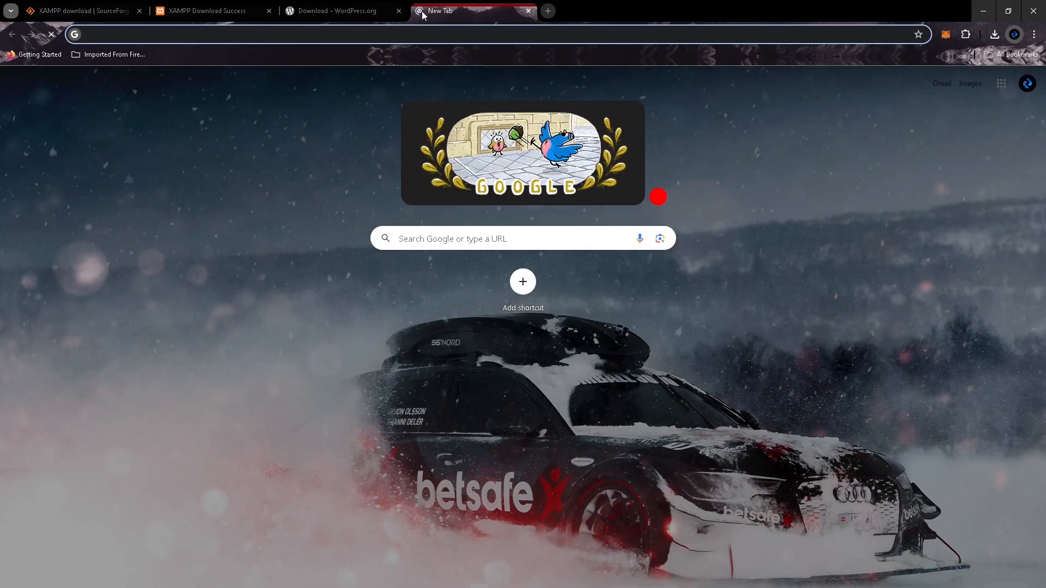
type("loca")
key("Return")
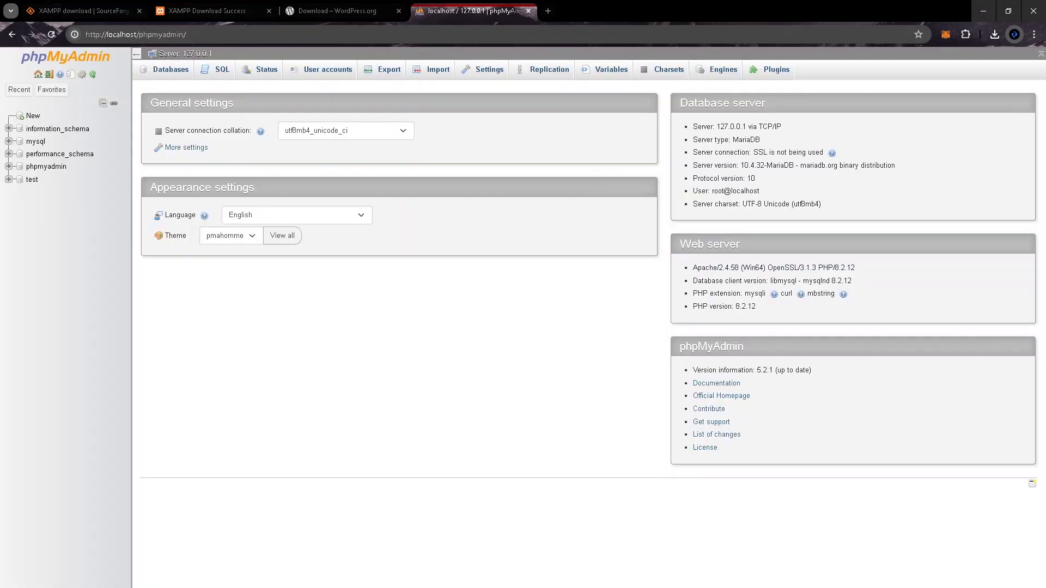
key("alt+Tab")
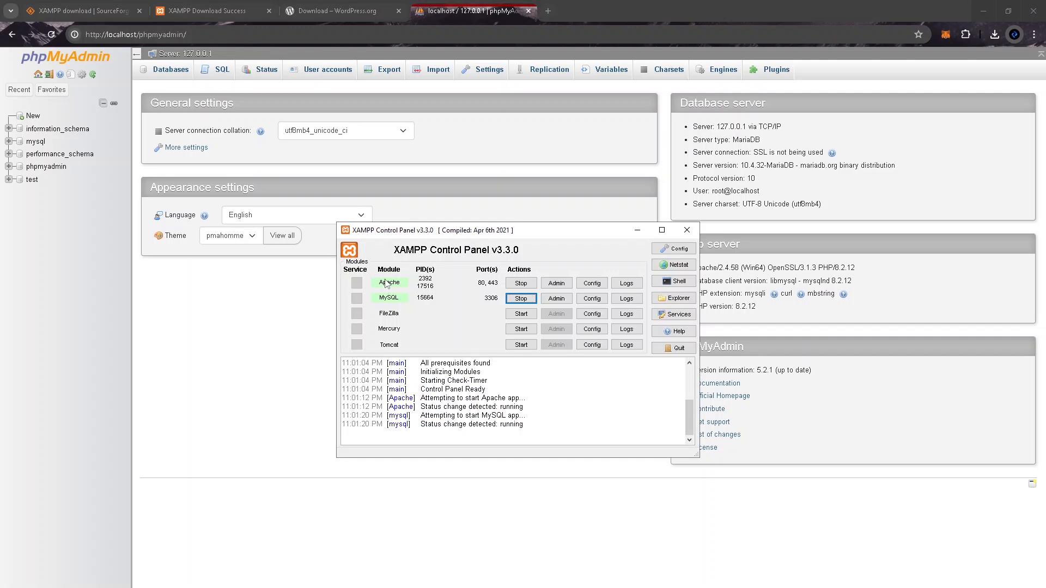
left_click(637, 230)
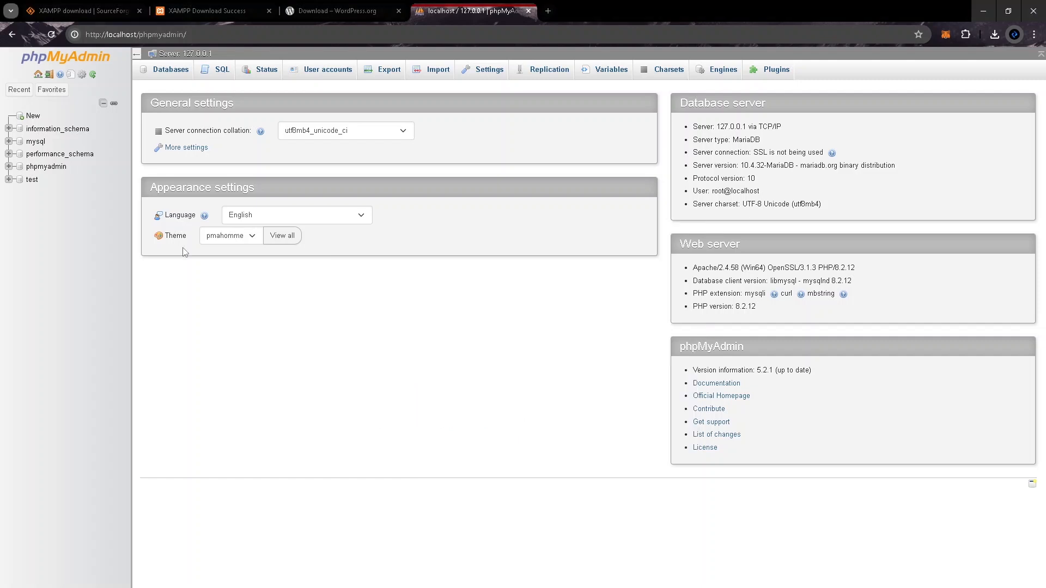
- Create a new database named wordpress with the utf8mb4_general_ci collation
left_click(23, 117)
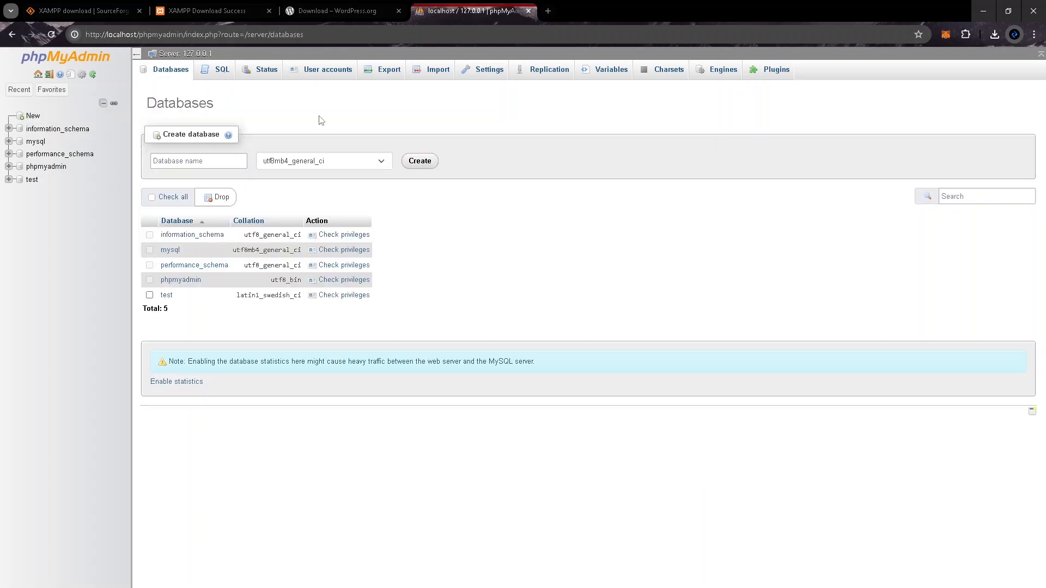
left_click(185, 159)
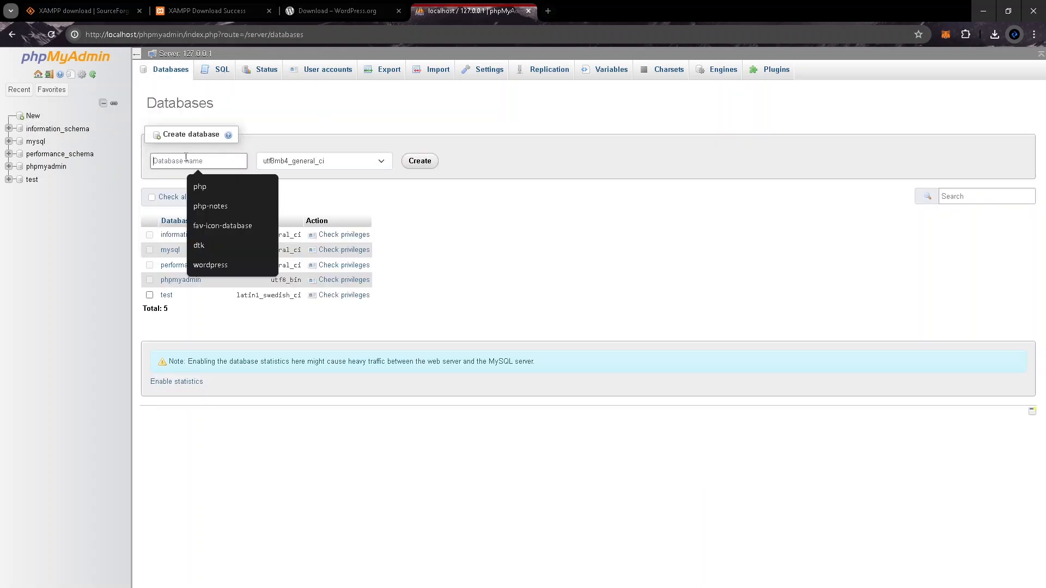
type("w")
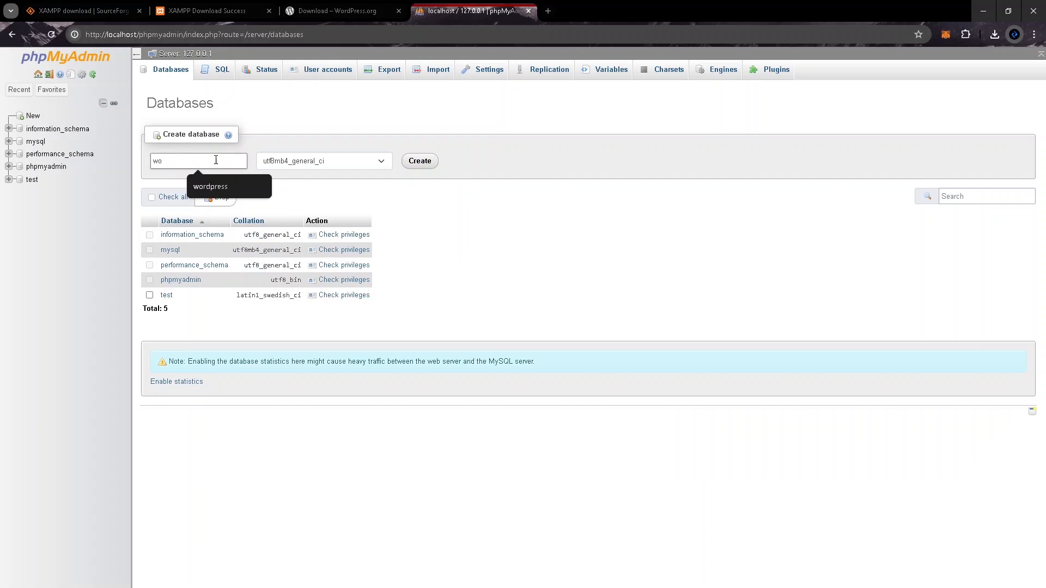
type("o")
left_click(237, 187)
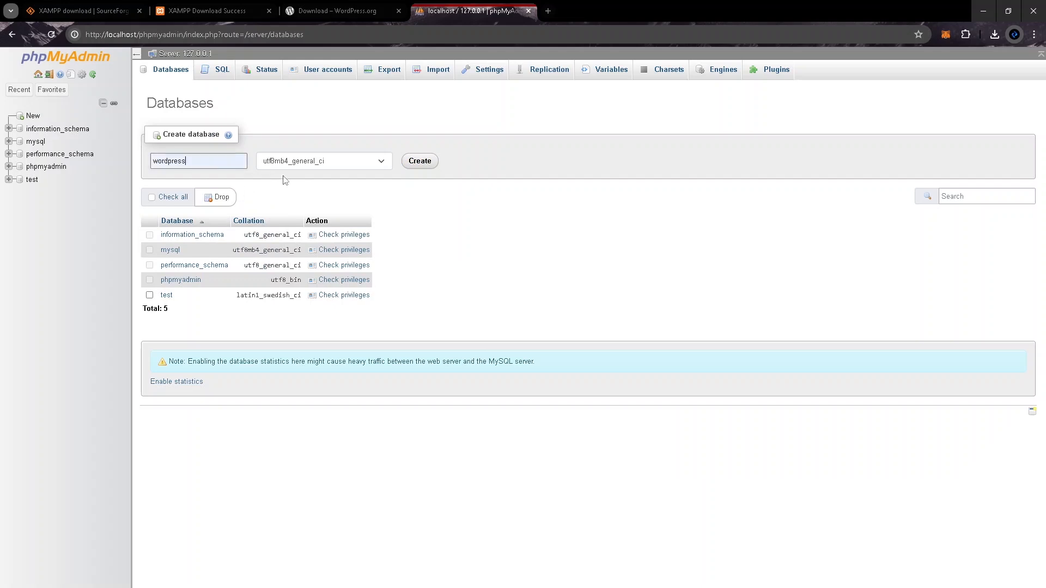
left_click(420, 162)
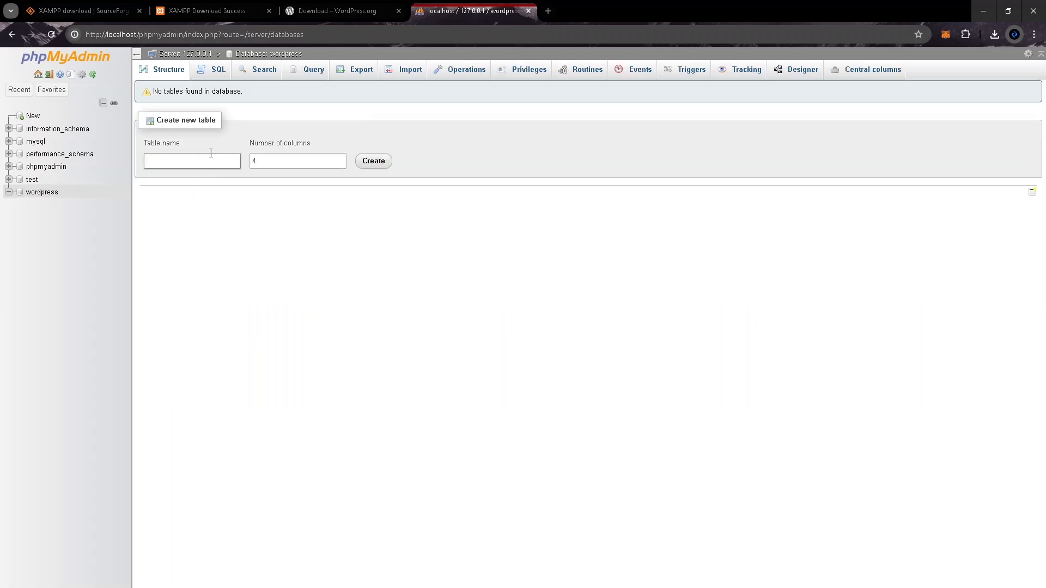
left_click(306, 30)
left_click(374, 39)
left_click_drag(273, 37, 140, 41)
key("BackSpace")
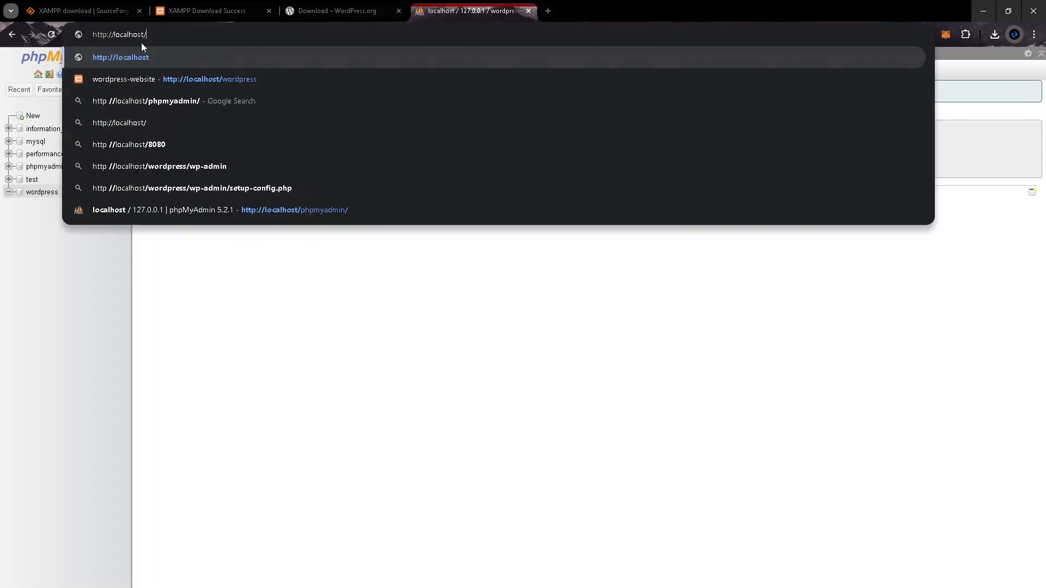
type("woe")
key("BackSpace")
type("rdpress")
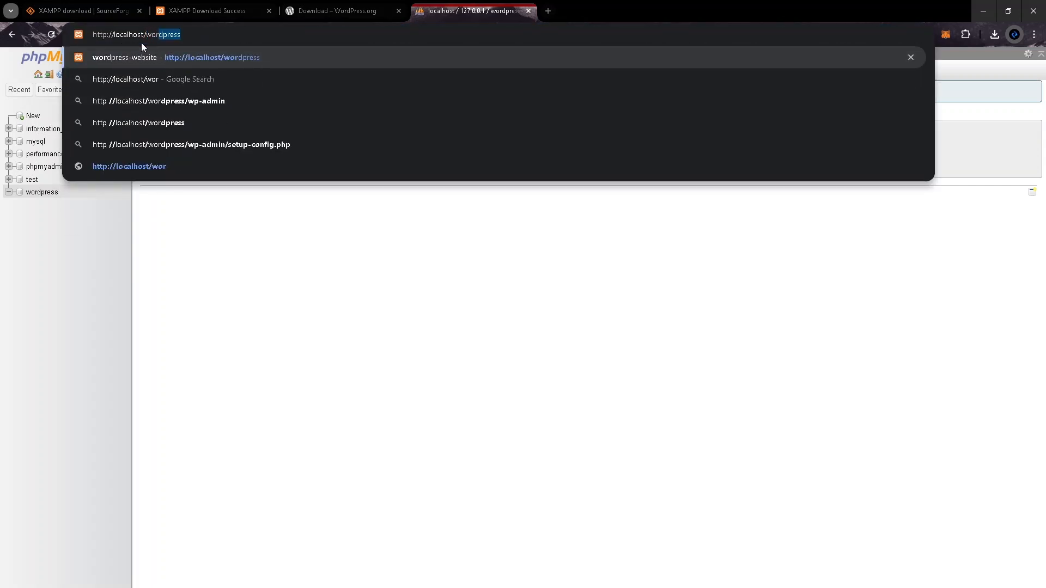
key("Return")
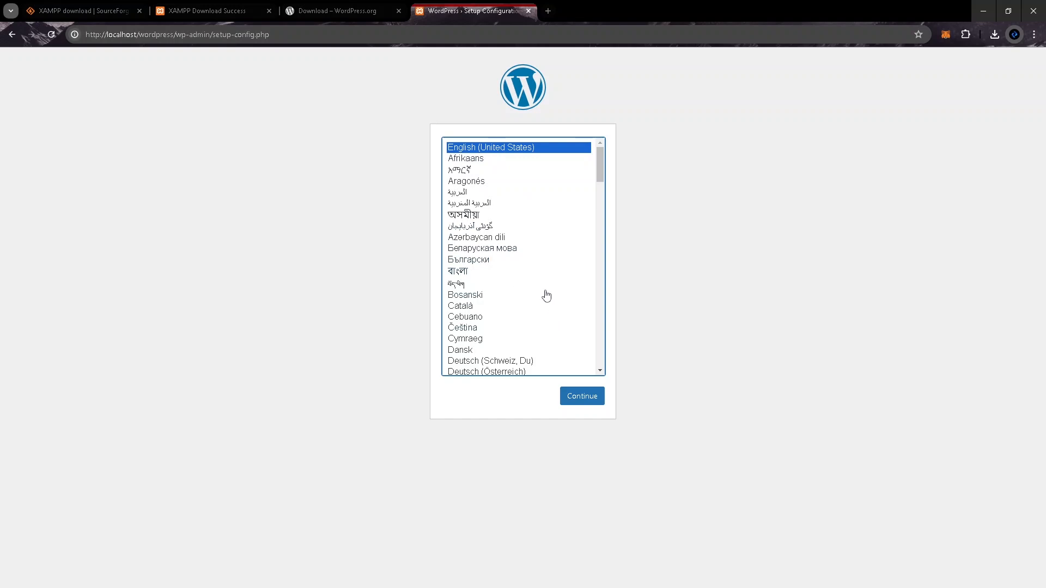
- Continue the WordPress setup in English (United States) and proceed to the database connection details form
left_click(599, 402)
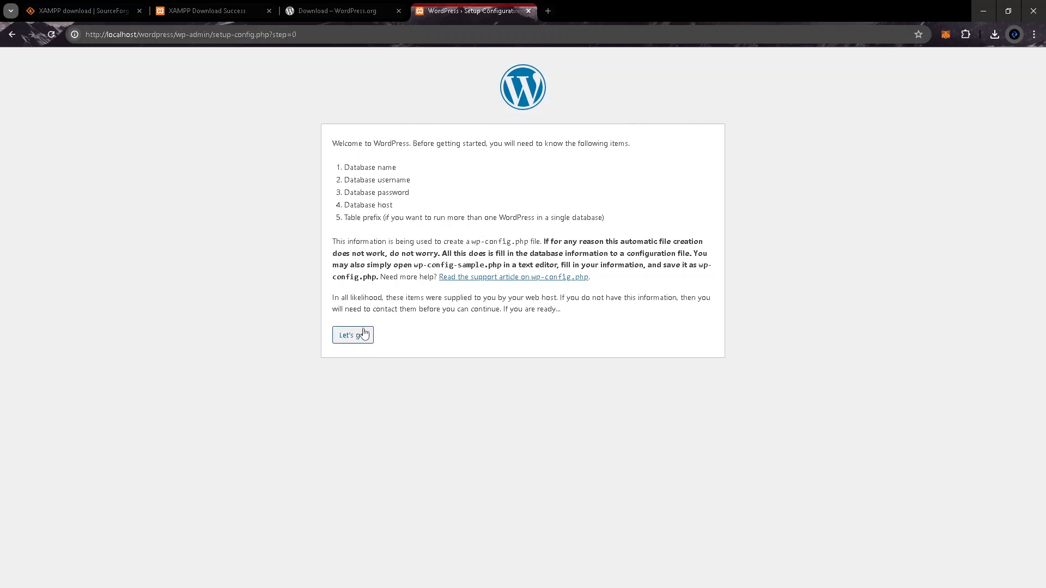
left_click(362, 338)
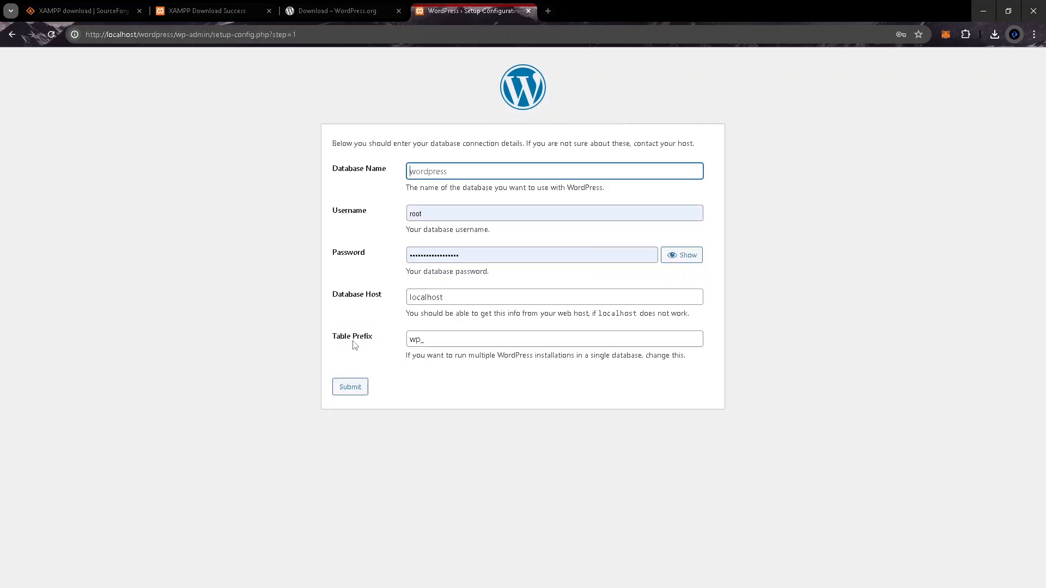
- Set the database name to wordpress and try submitting the connection details with username root and the autofilled password
left_click(432, 174)
left_click(501, 197)
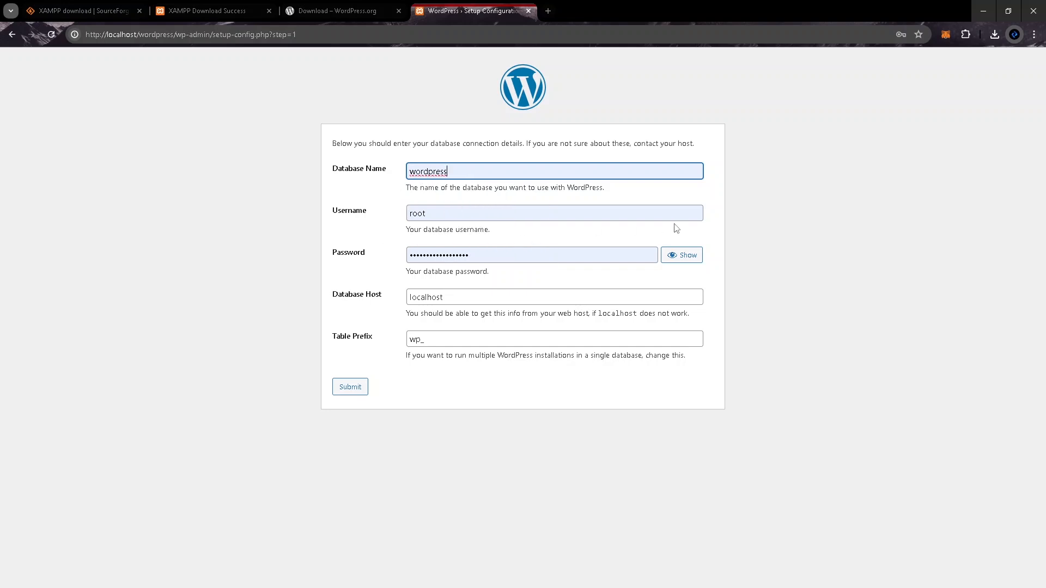
left_click(497, 212)
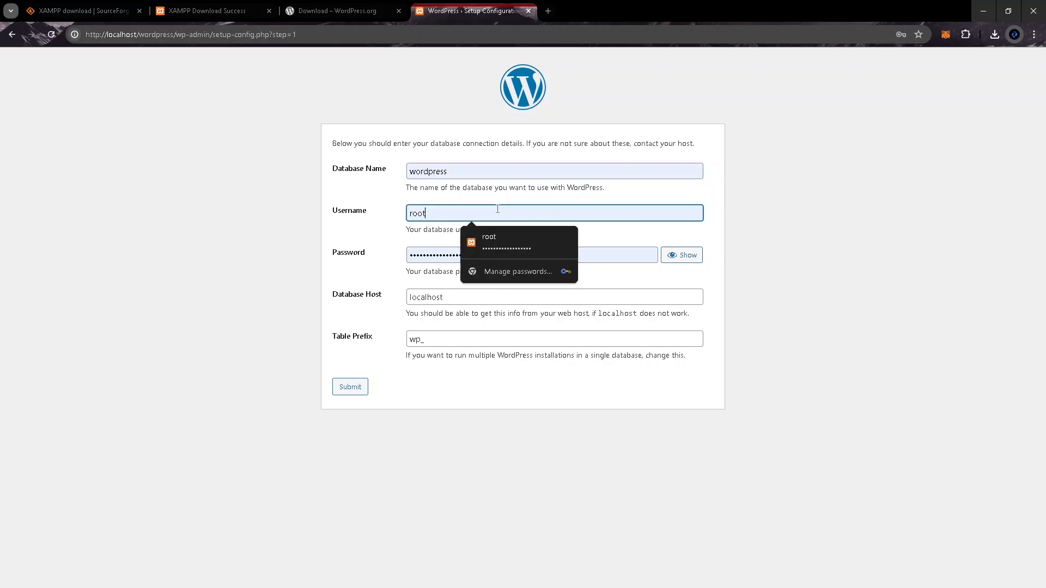
left_click(677, 256)
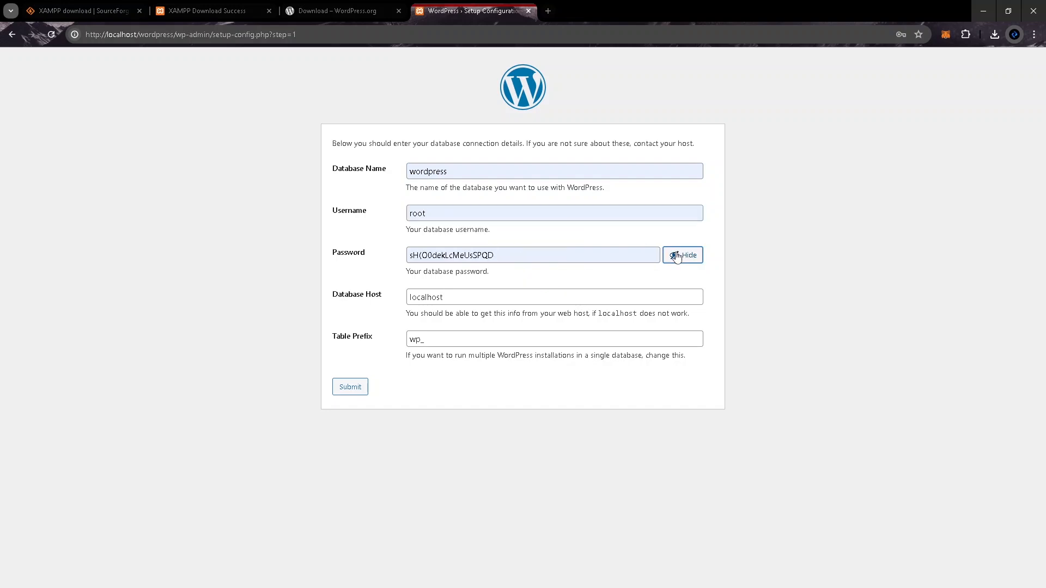
left_click(677, 256)
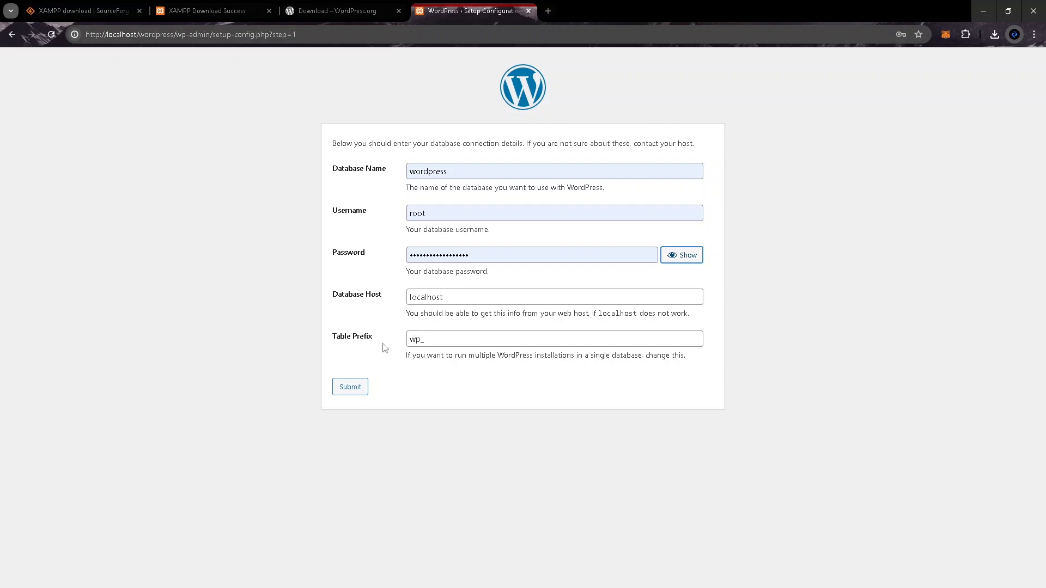
left_click(355, 393)
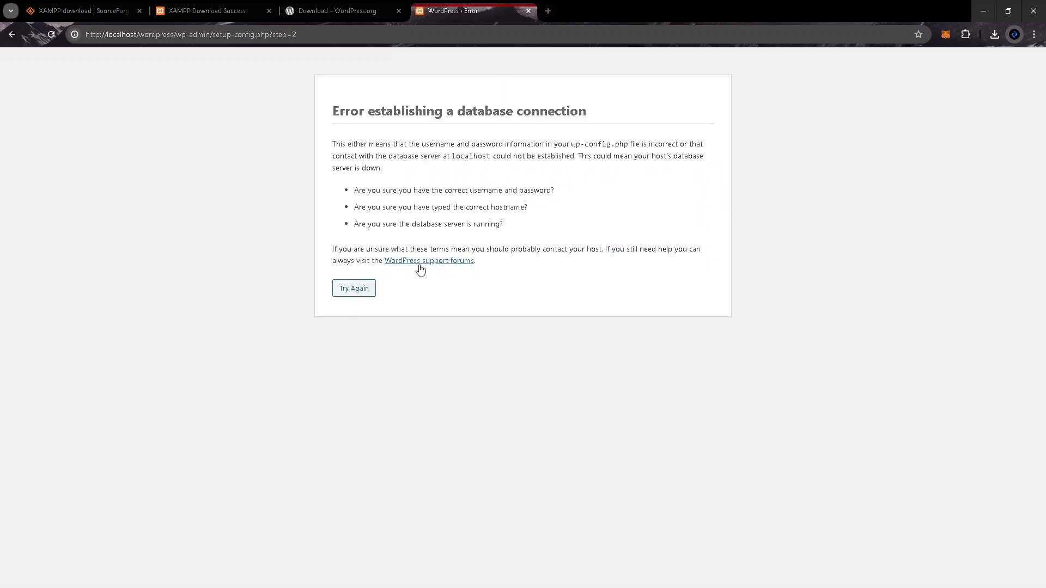
- Return to the database connection details form, clear the password, and resubmit it
key("alt+Left")
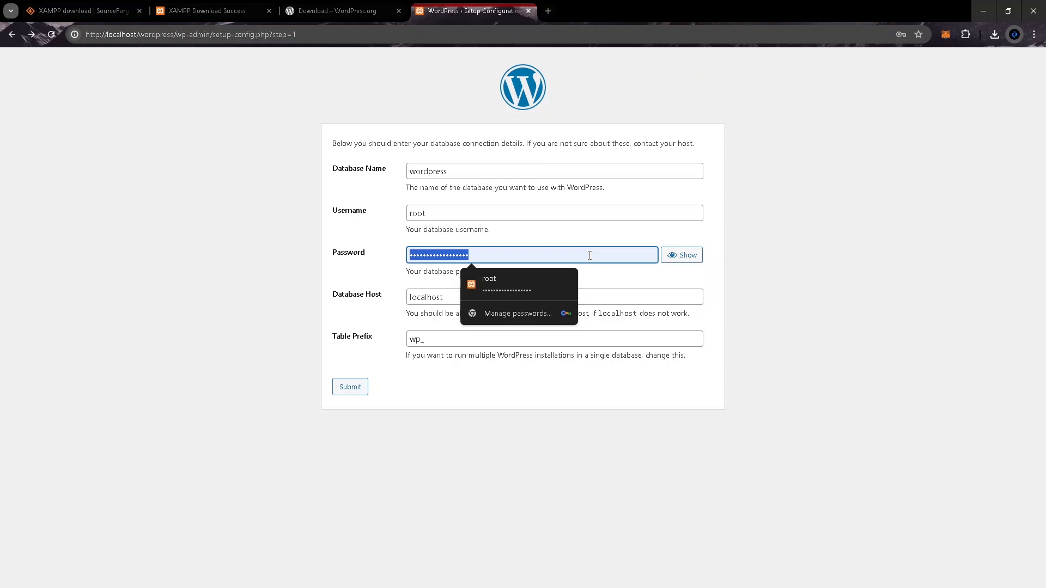
key("BackSpace")
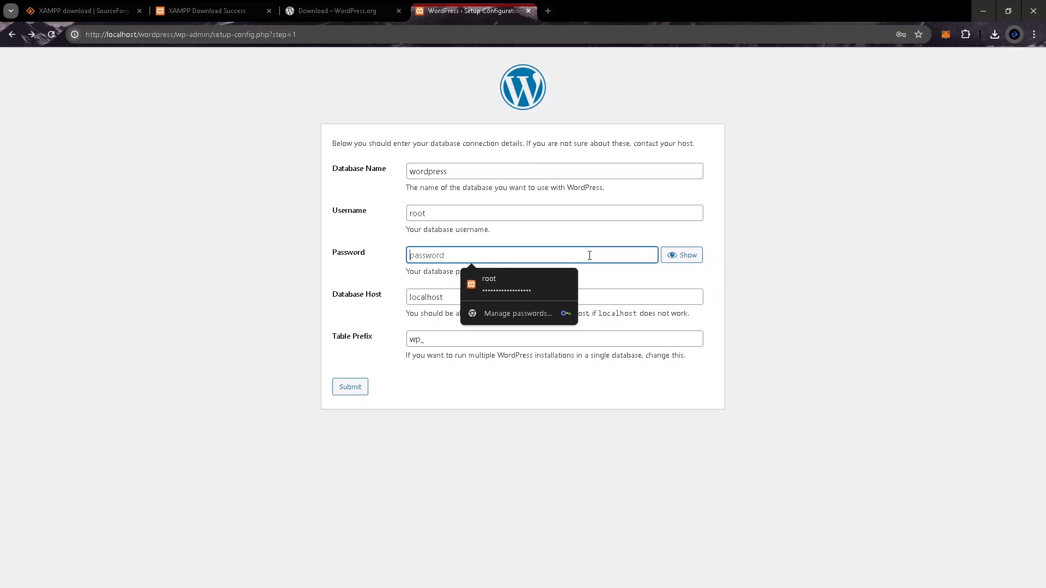
left_click(587, 231)
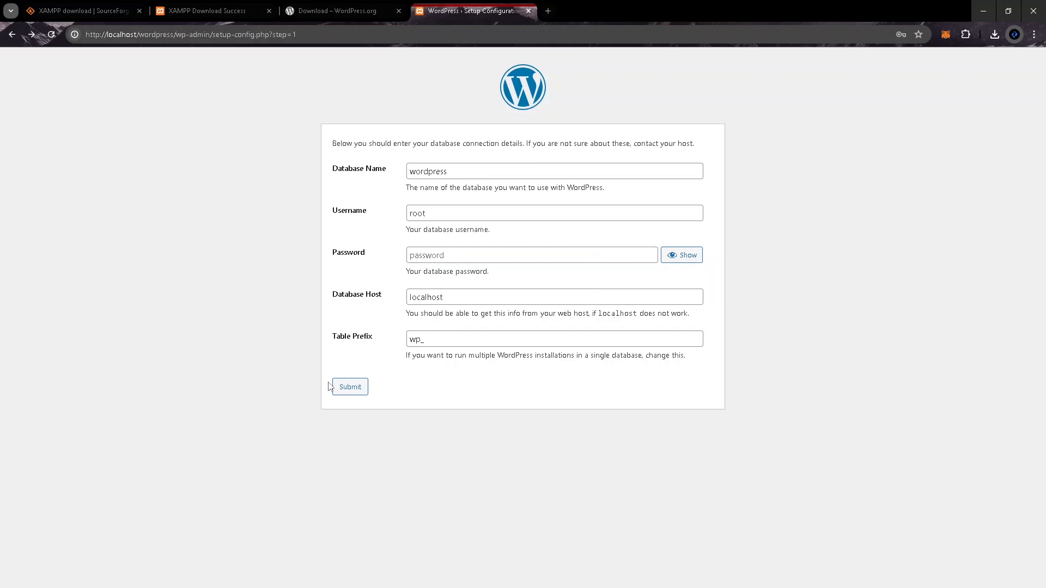
left_click(353, 391)
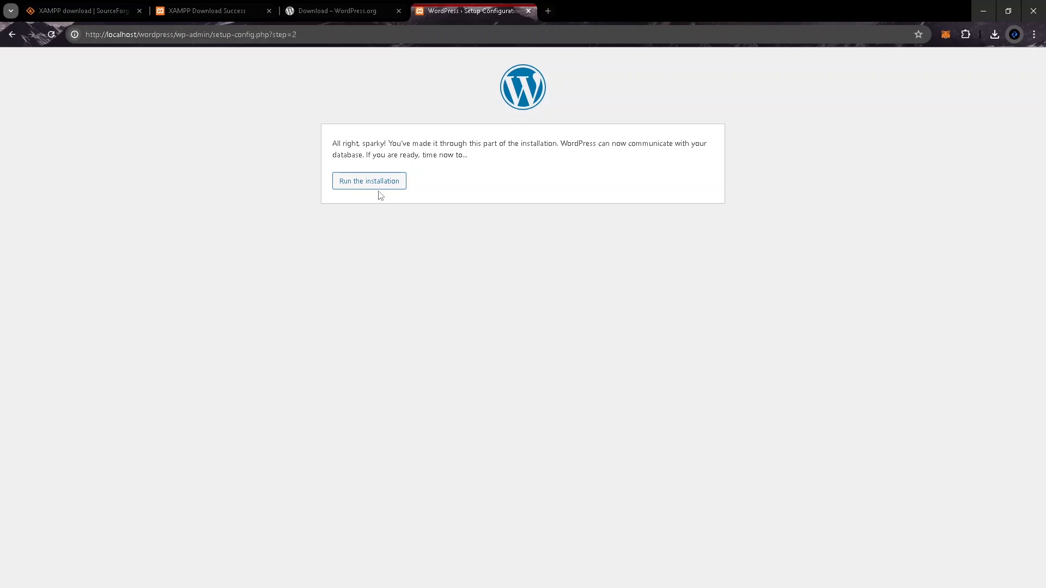
- Run the WordPress installation and fill in the site title wordpress-website and the username root
left_click(397, 190)
left_click(475, 264)
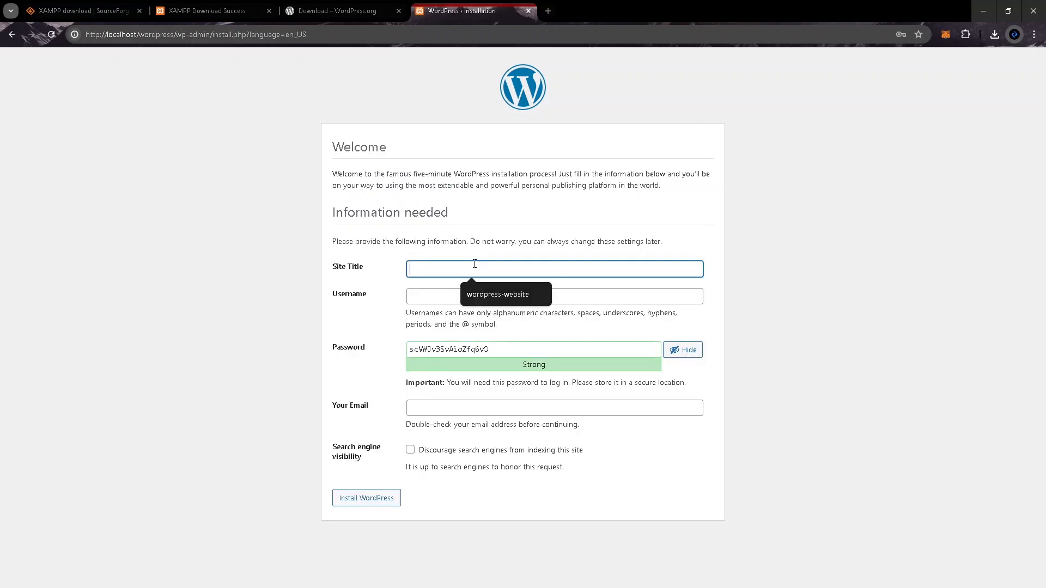
left_click(487, 297)
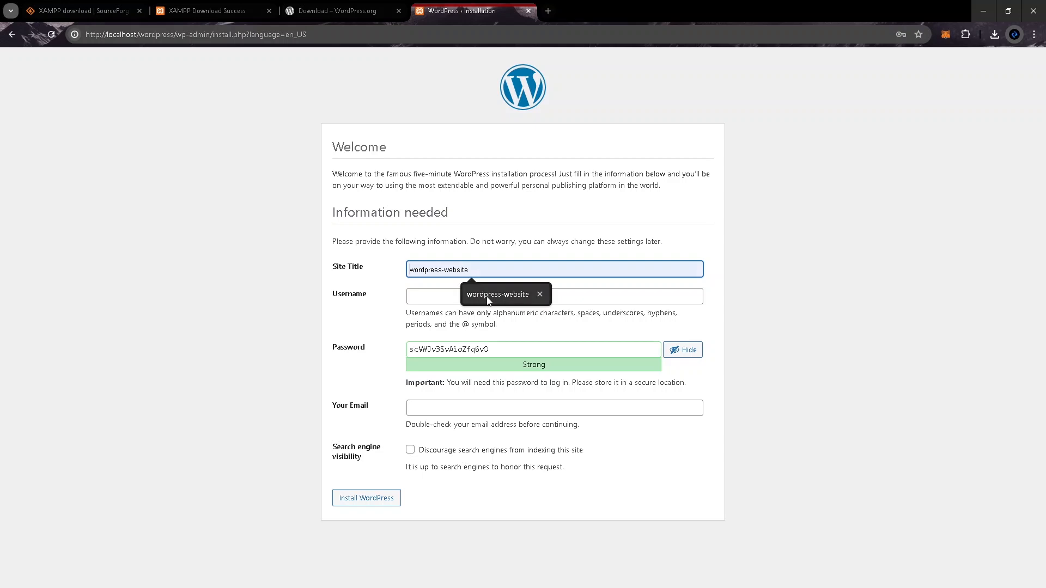
left_click(438, 296)
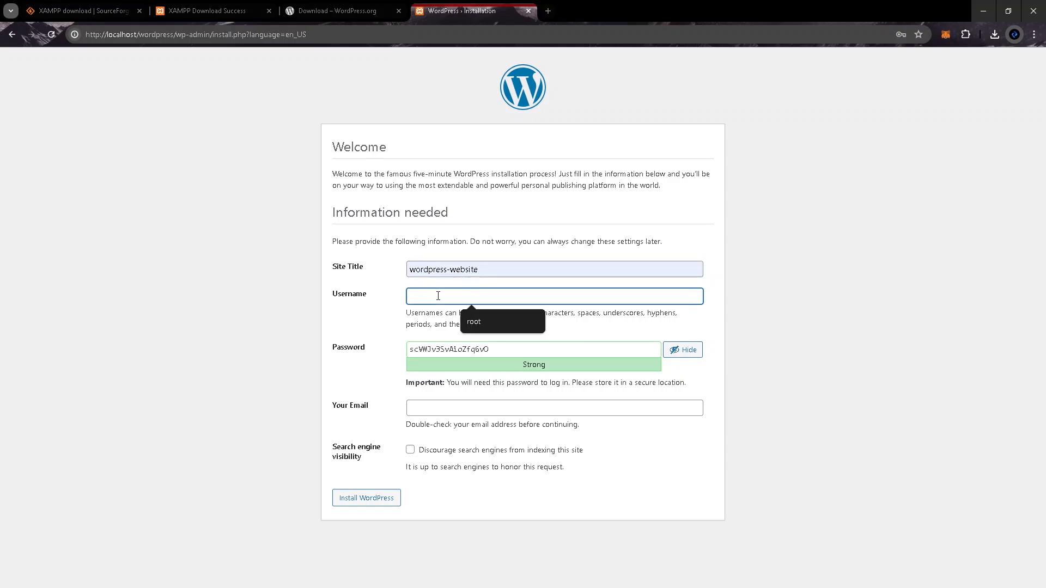
left_click(539, 323)
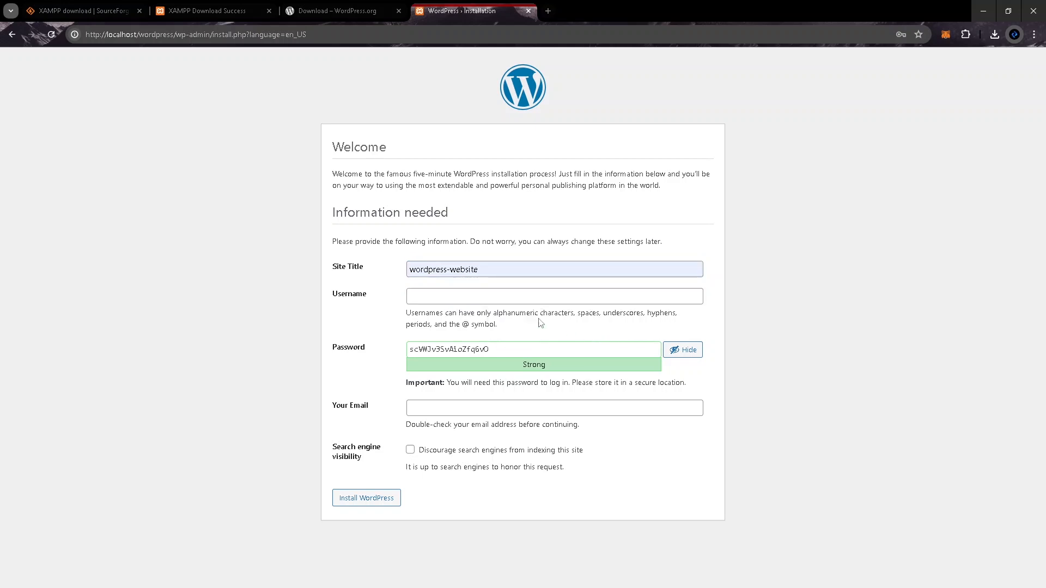
left_click(510, 301)
left_click(495, 321)
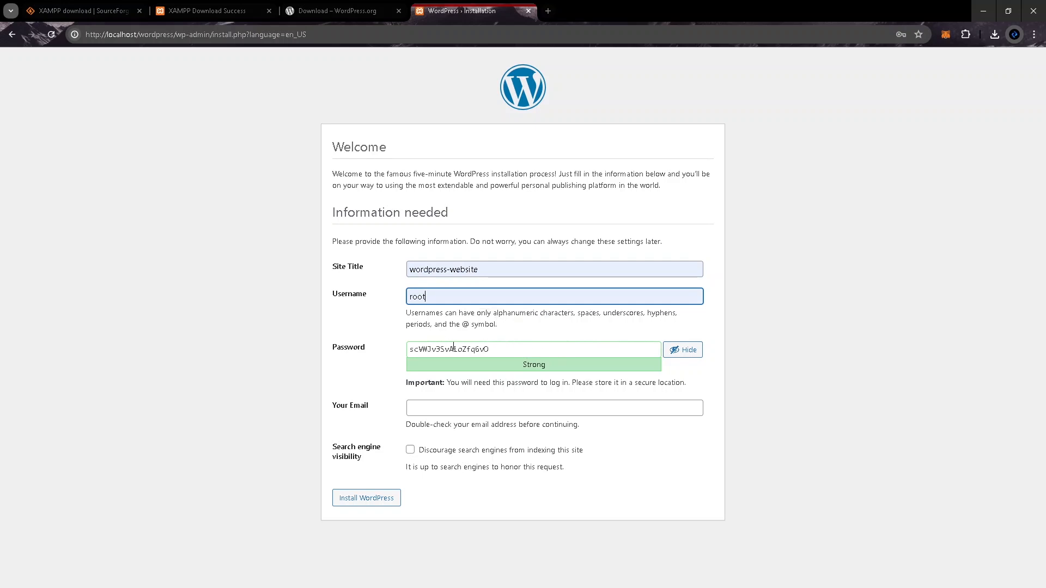
- Fill in the administrator's email address and install WordPress with the generated password
left_click(440, 413)
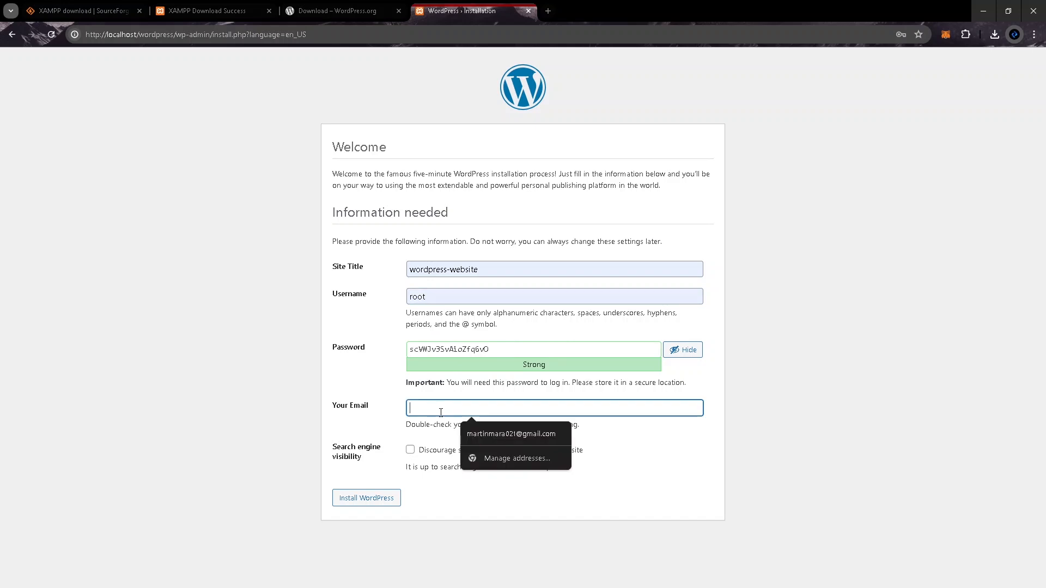
left_click(480, 432)
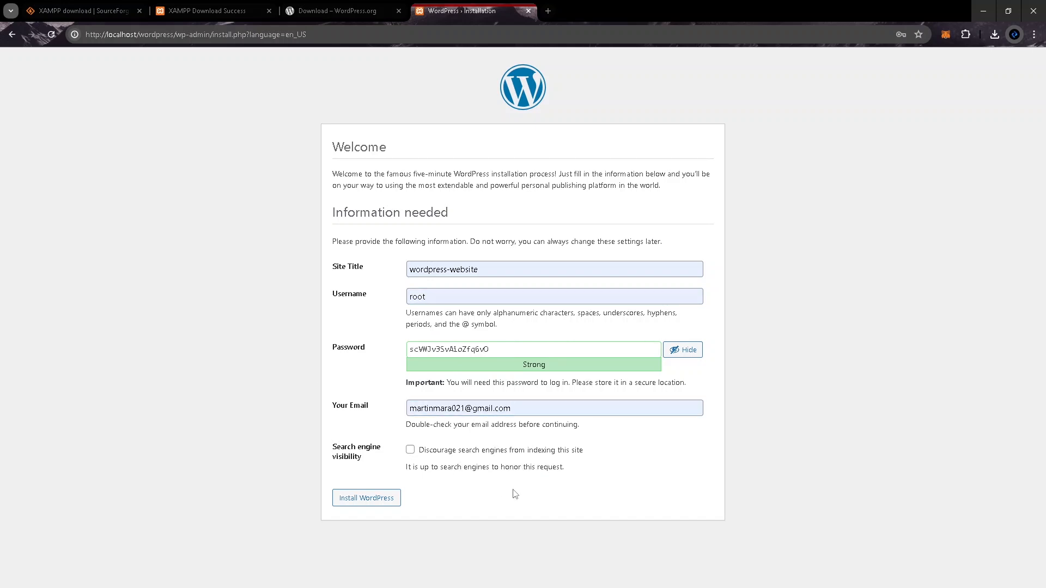
left_click(379, 502)
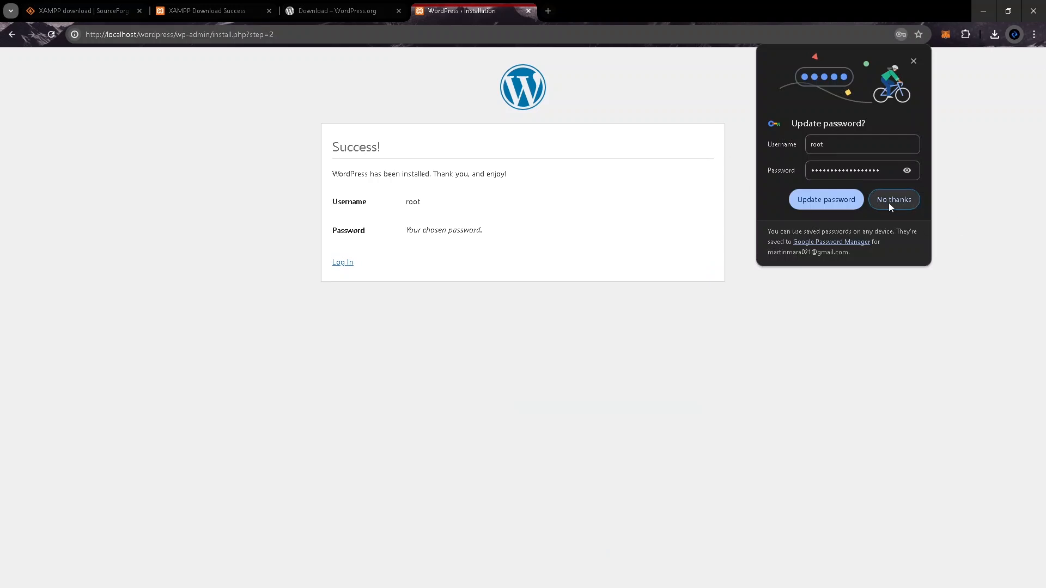
- Reveal and copy the new password in the browser's update prompt, and decline updating the saved password
left_click(905, 170)
triple_click(880, 173)
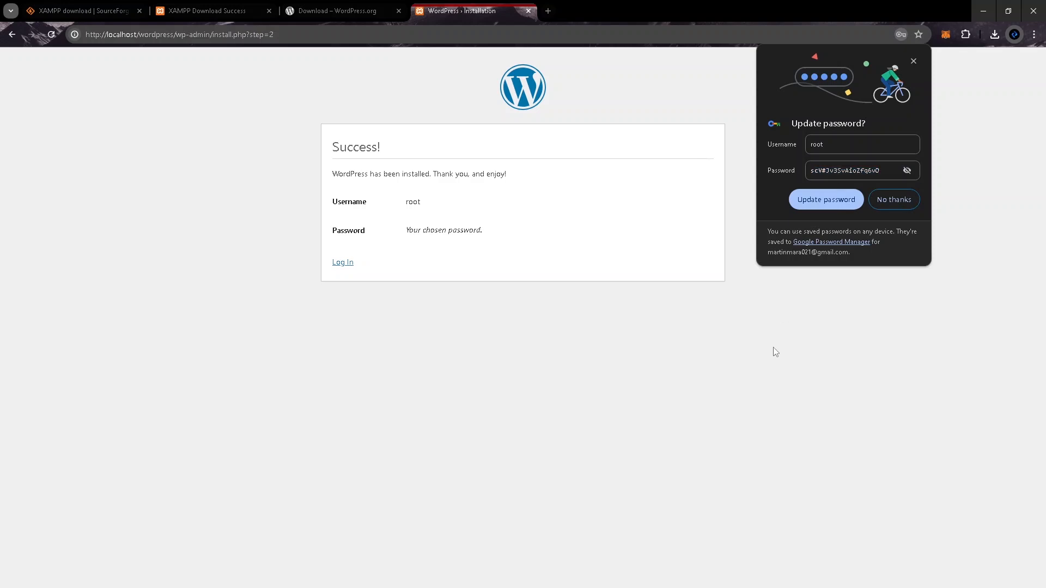
left_click(879, 203)
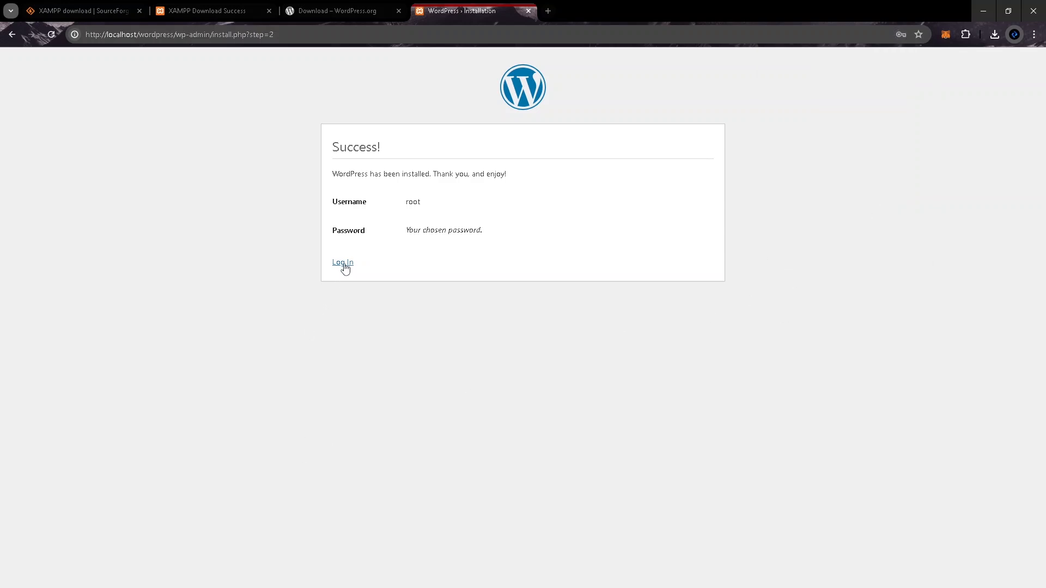
- Log in to the WordPress dashboard as root, replacing the autofilled password with the copied account password, and decline the browser's password update
left_click(342, 262)
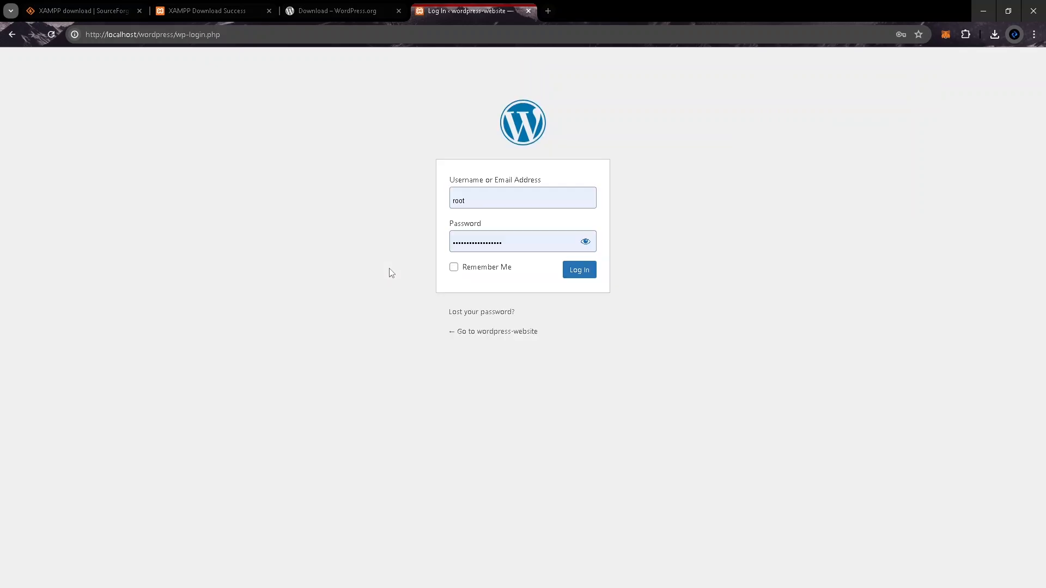
left_click(567, 272)
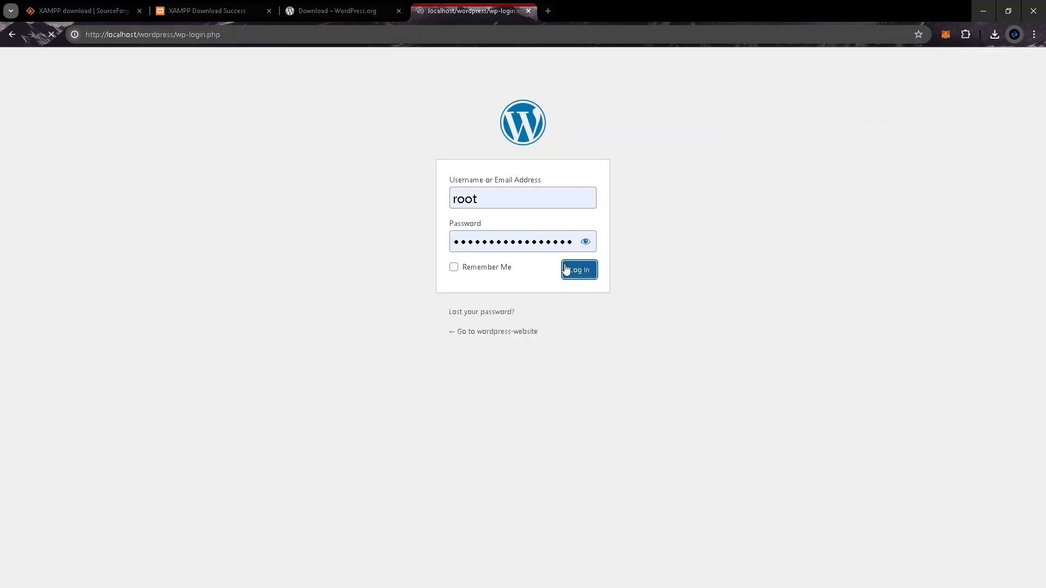
left_click(511, 287)
double_click(511, 287)
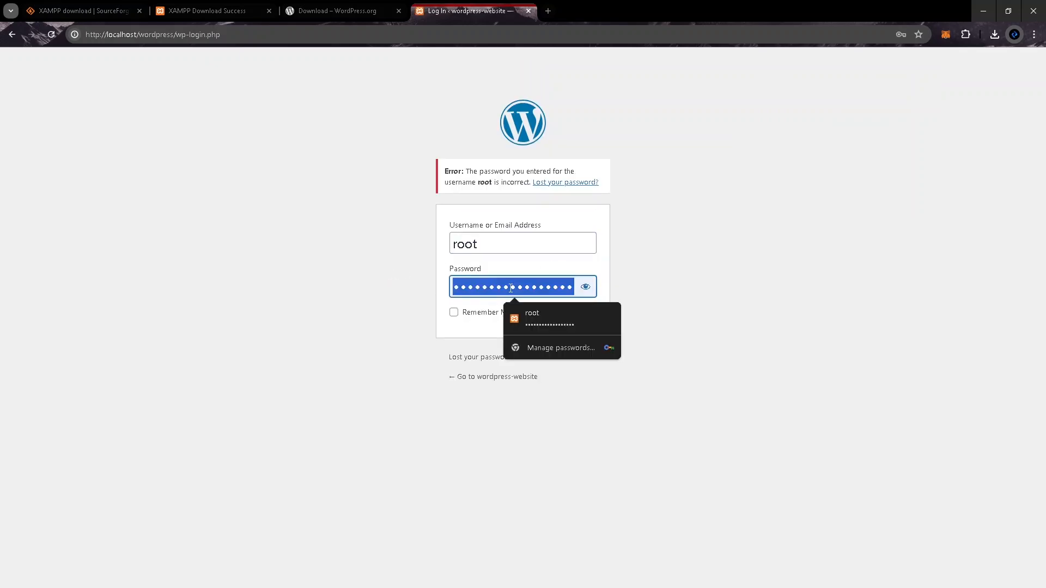
key("ctrl+v")
left_click(571, 321)
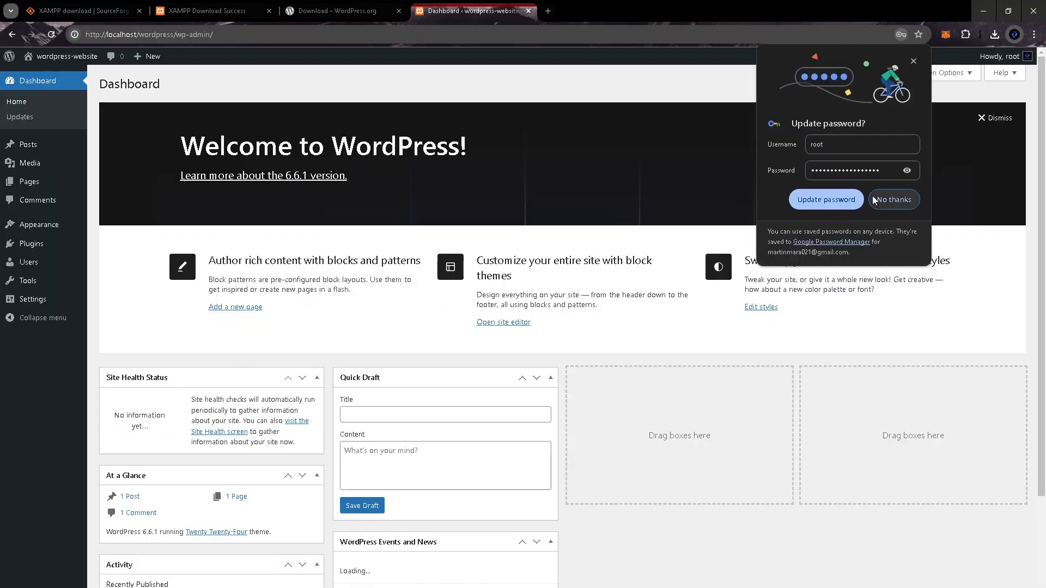
left_click(877, 199)
scroll(299, 396, "down", 3)
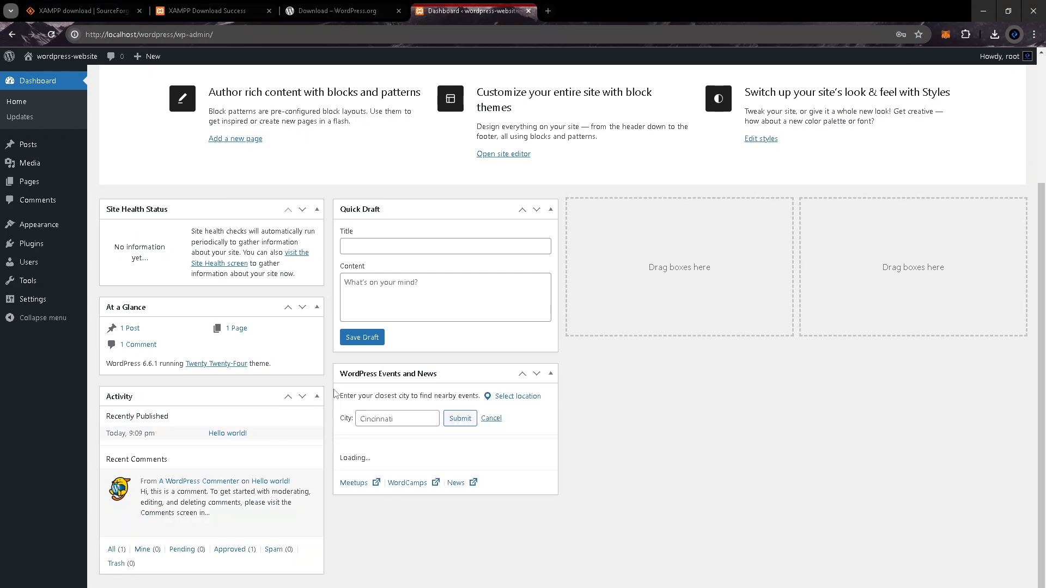